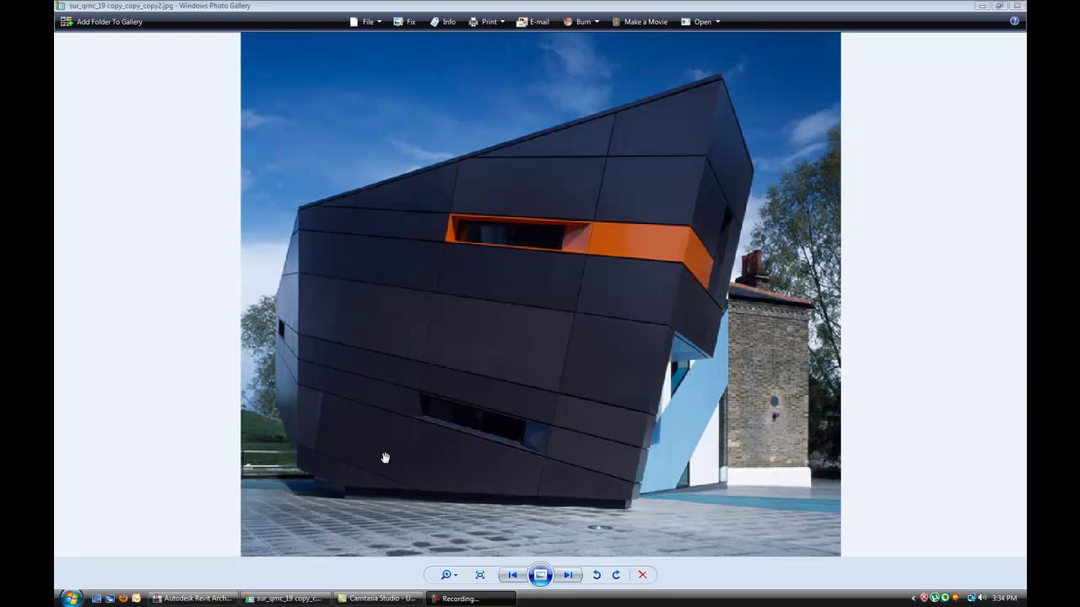
# Switch to Revit and sketch a model-line rectangle on the Level 1 work plane, around the intersection of the centre reference planes.
pyautogui.click(218, 602)
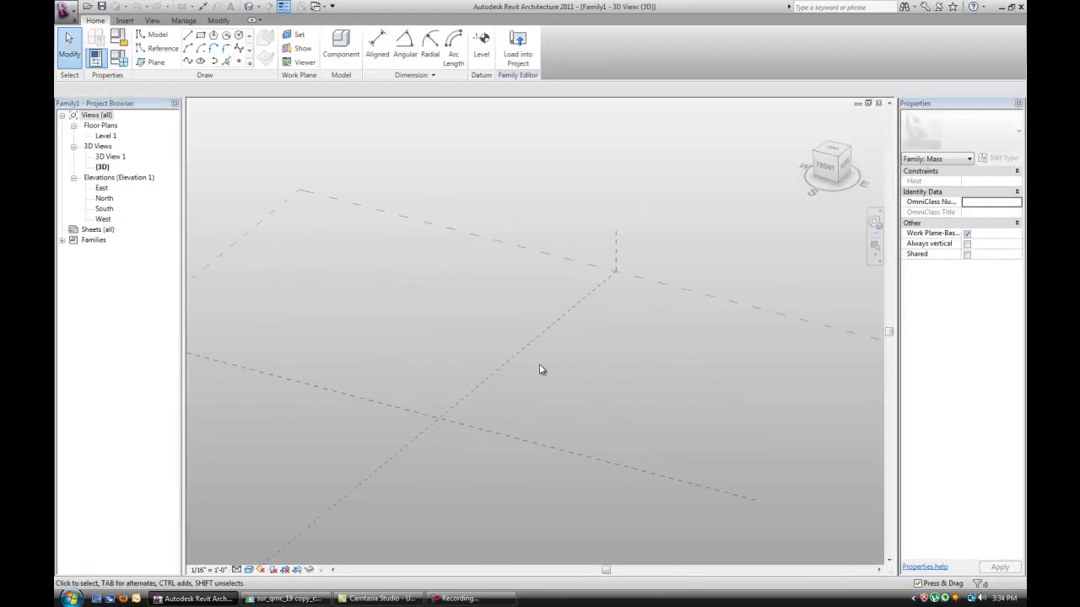
pyautogui.moveTo(459, 362); pyautogui.dragTo(548, 344, button='middle')
pyautogui.scroll(-1, 644, 359)
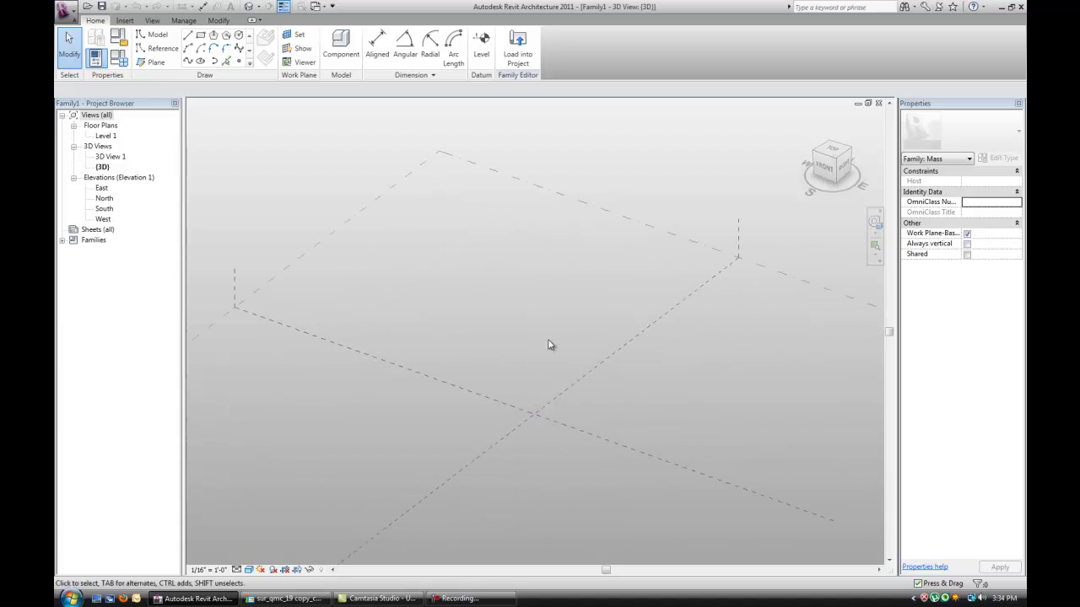
pyautogui.click(155, 34)
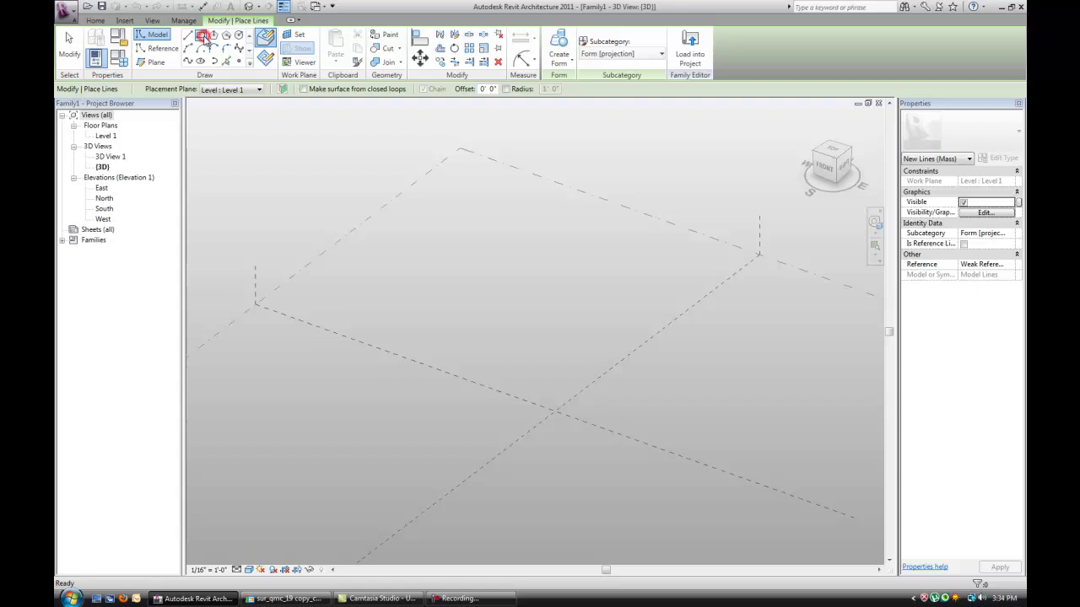
pyautogui.click(297, 38)
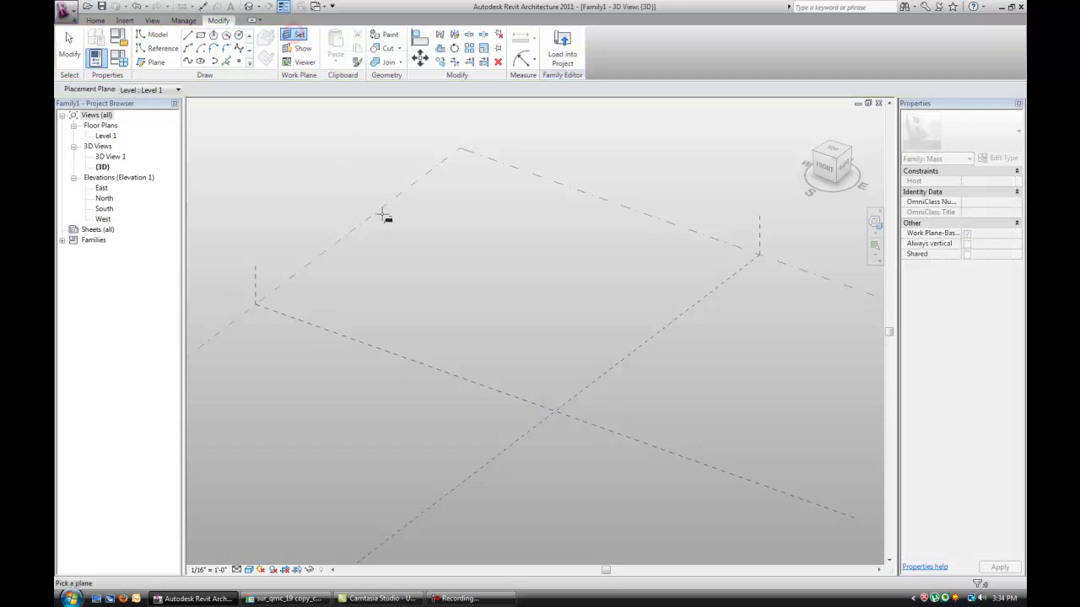
pyautogui.click(384, 205)
pyautogui.moveTo(556, 356); pyautogui.dragTo(548, 338, button='middle')
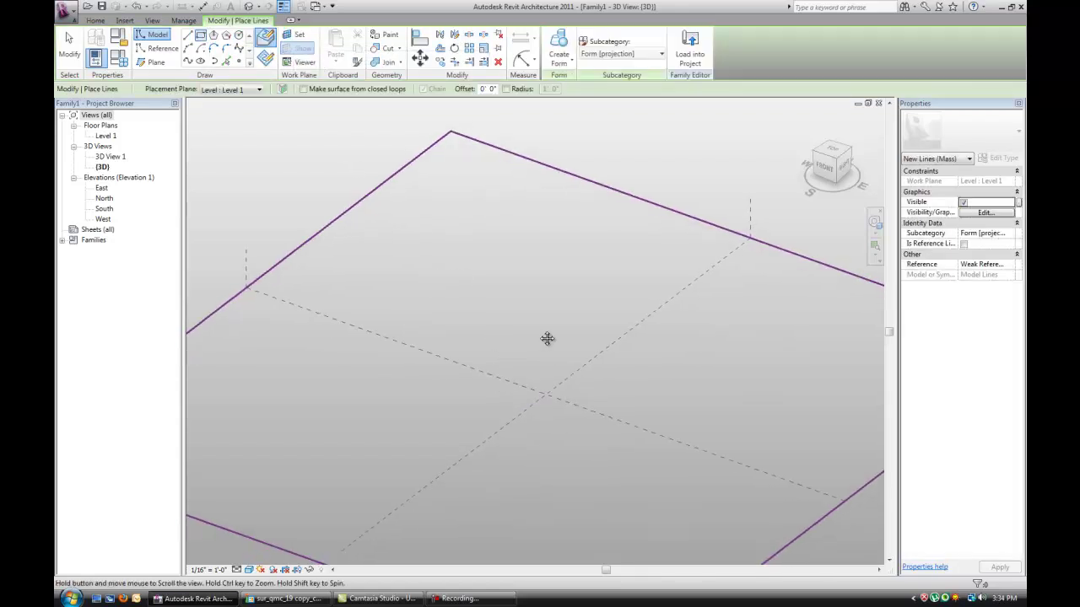
pyautogui.scroll(-1, 531, 344)
pyautogui.scroll(2, 513, 369)
pyautogui.click(515, 398)
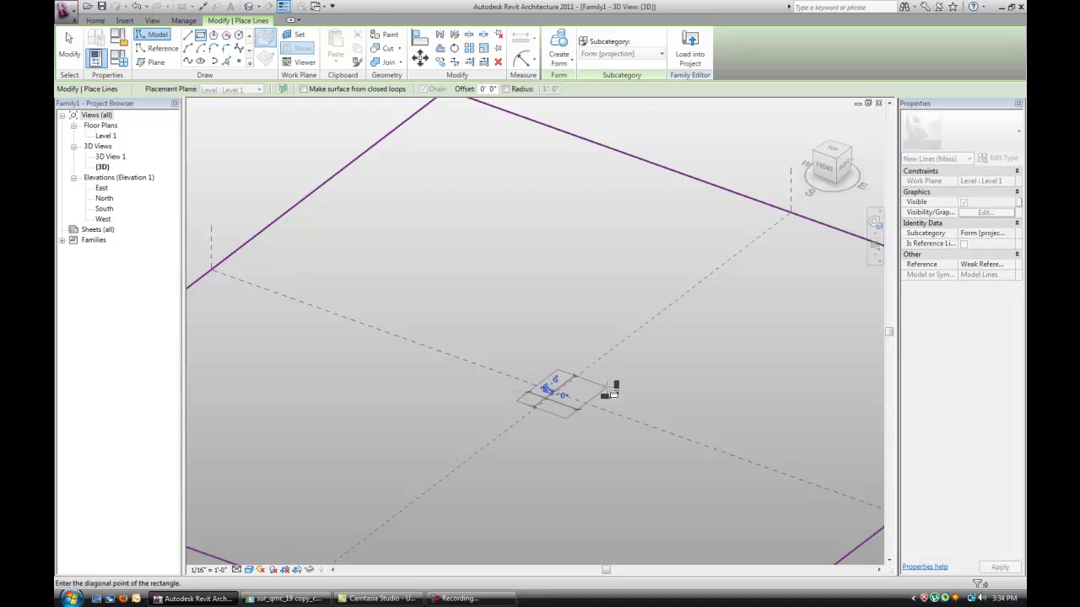
pyautogui.click(607, 382)
pyautogui.press('Escape')
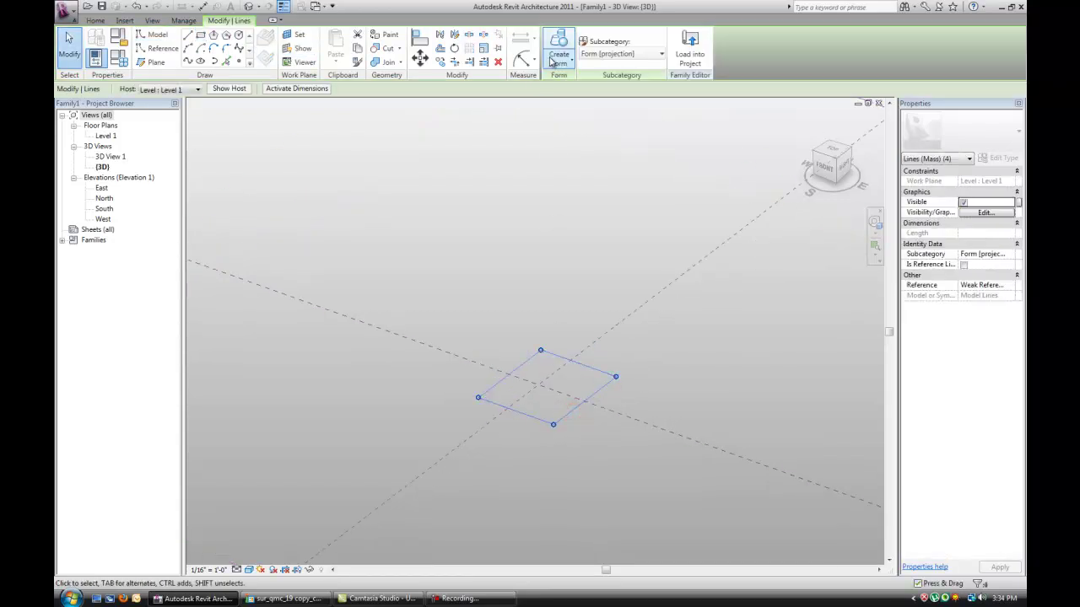
# Create a solid form from the sketched rectangle.
pyautogui.click(561, 43)
pyautogui.click(579, 426)
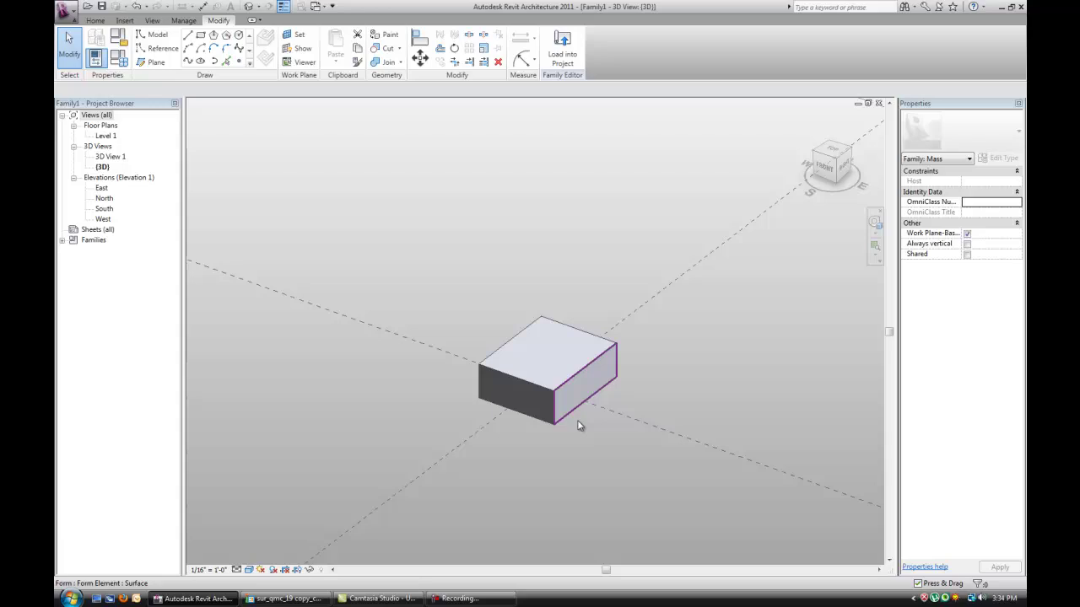
pyautogui.scroll(3, 540, 357)
# Raise the top face of the box to a height of about 19 ft.
pyautogui.click(595, 331)
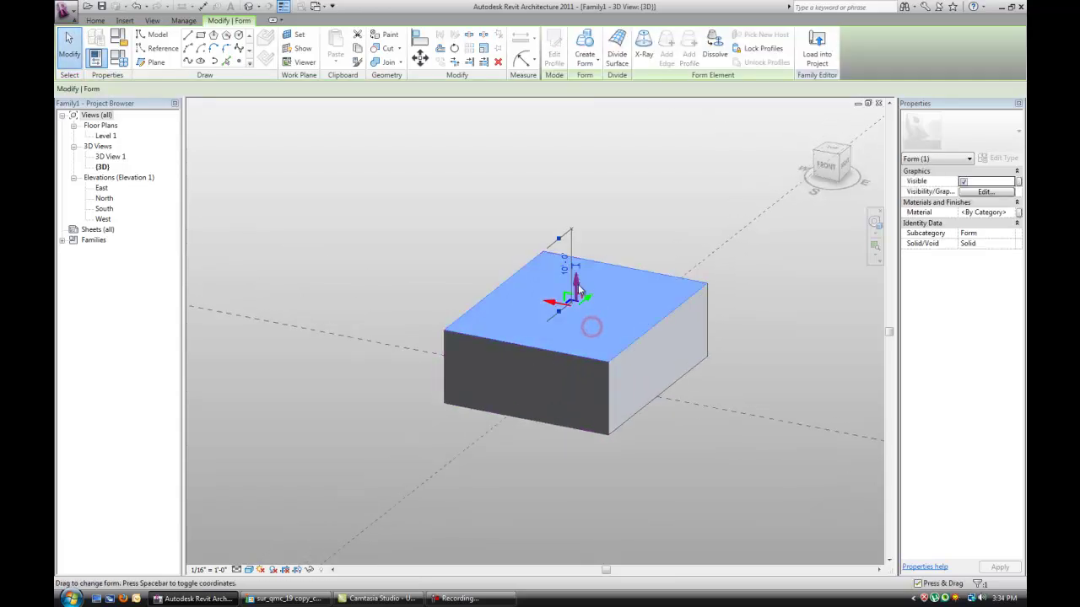
pyautogui.moveTo(583, 233); pyautogui.dragTo(583, 210)
pyautogui.press('Escape')
pyautogui.scroll(-2, 627, 294)
pyautogui.keyDown('shift'); pyautogui.moveTo(653, 342); pyautogui.dragTo(623, 338, button='middle'); pyautogui.keyUp('shift')
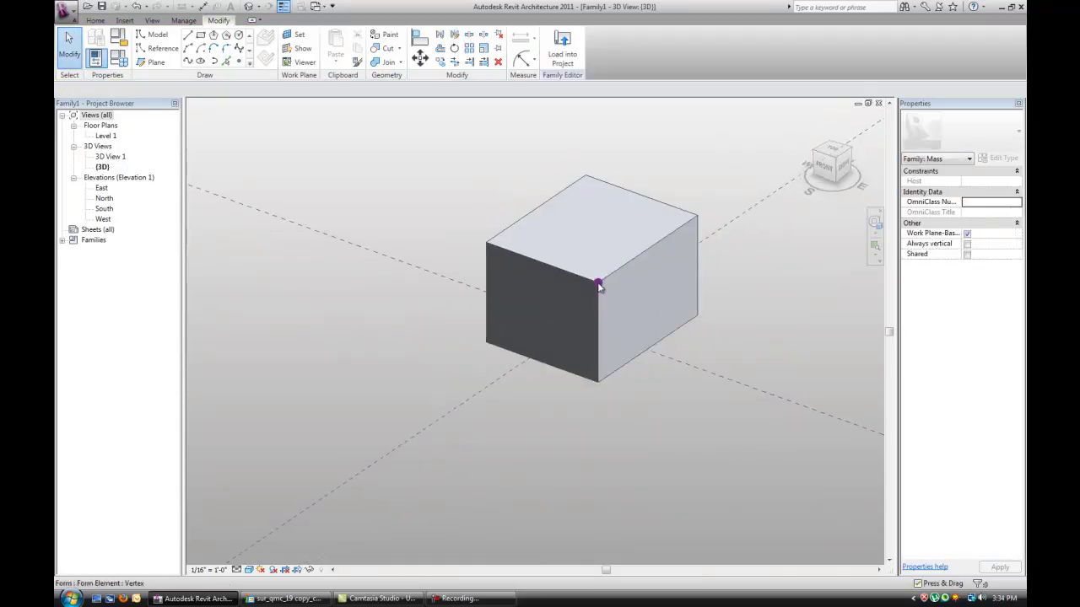
# Pull the upper front-right corner vertex of the box outward and upward to tilt its faces.
pyautogui.click(598, 283)
pyautogui.scroll(2, 602, 308)
pyautogui.moveTo(603, 282); pyautogui.dragTo(598, 324)
pyautogui.keyDown('shift'); pyautogui.moveTo(596, 397); pyautogui.dragTo(767, 319, button='middle'); pyautogui.keyUp('shift')
pyautogui.moveTo(595, 292); pyautogui.dragTo(594, 233)
pyautogui.keyDown('shift'); pyautogui.moveTo(584, 382); pyautogui.dragTo(504, 408, button='middle'); pyautogui.keyUp('shift')
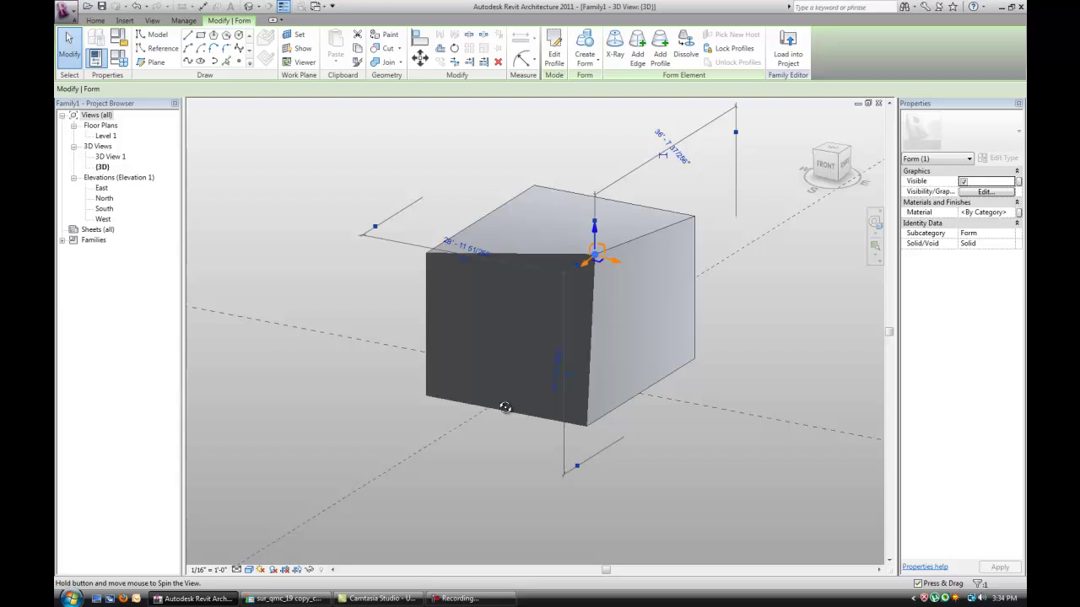
pyautogui.press('Escape')
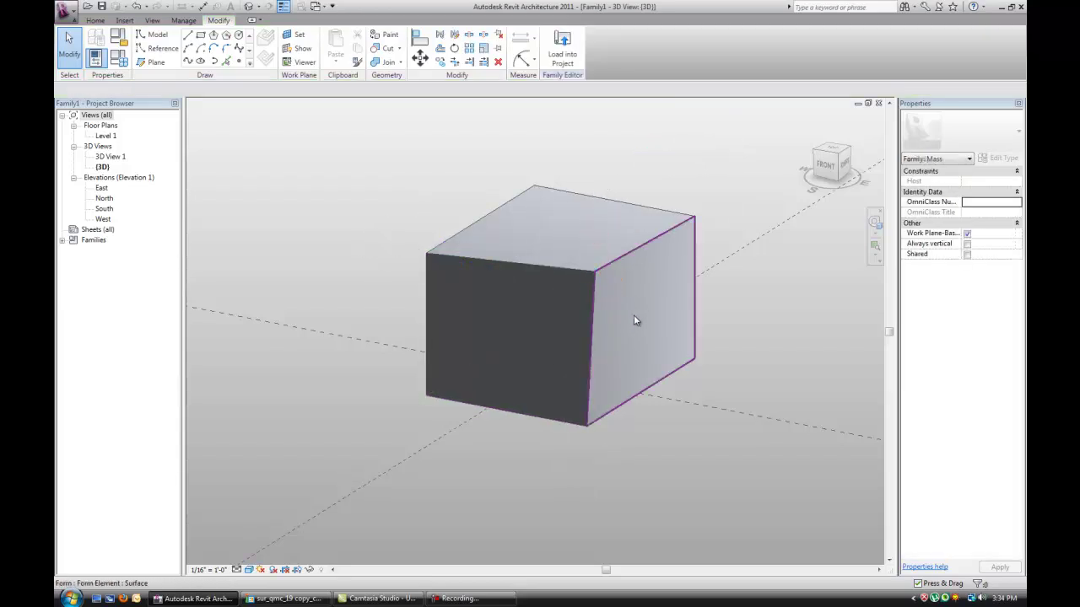
# Inspect the tilted form and compare it with the reference photo of the dark faceted building.
pyautogui.keyDown('shift'); pyautogui.moveTo(634, 314); pyautogui.dragTo(395, 331, button='middle'); pyautogui.keyUp('shift')
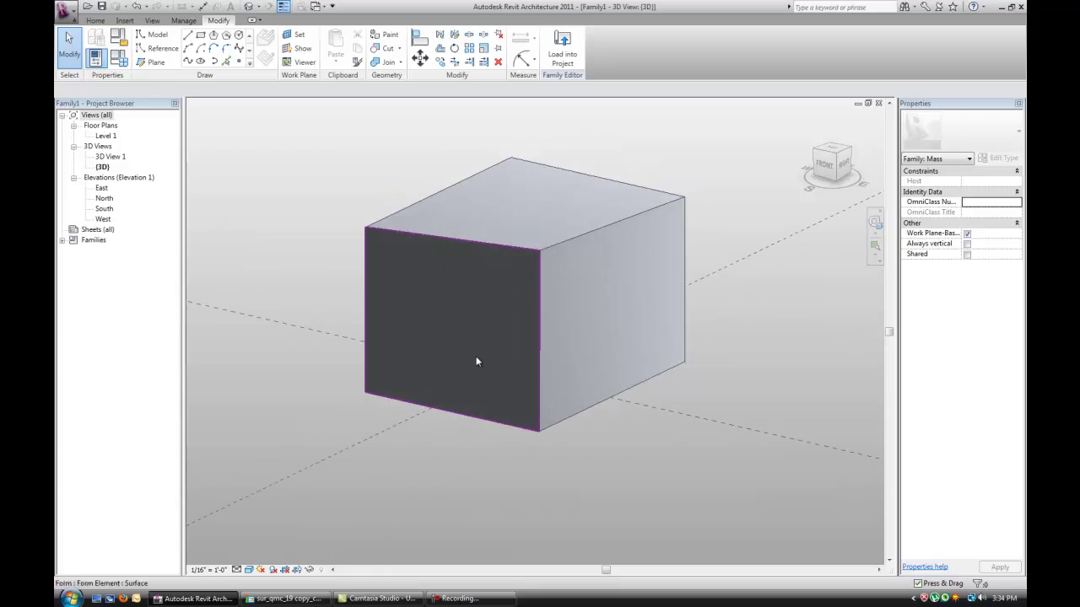
pyautogui.keyDown('shift'); pyautogui.moveTo(475, 361); pyautogui.dragTo(345, 542, button='middle'); pyautogui.keyUp('shift')
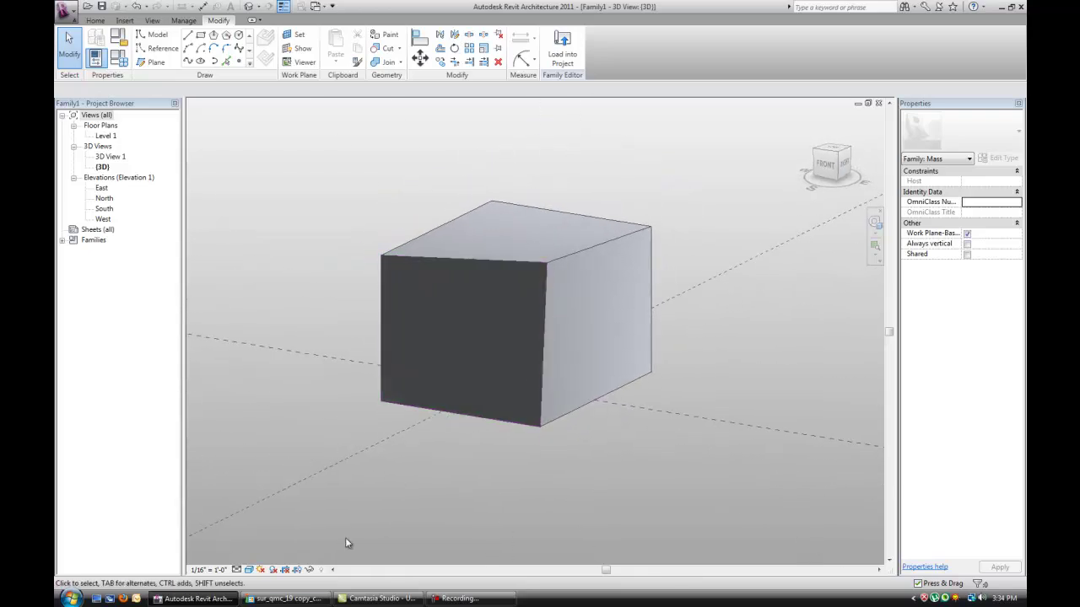
pyautogui.click(312, 600)
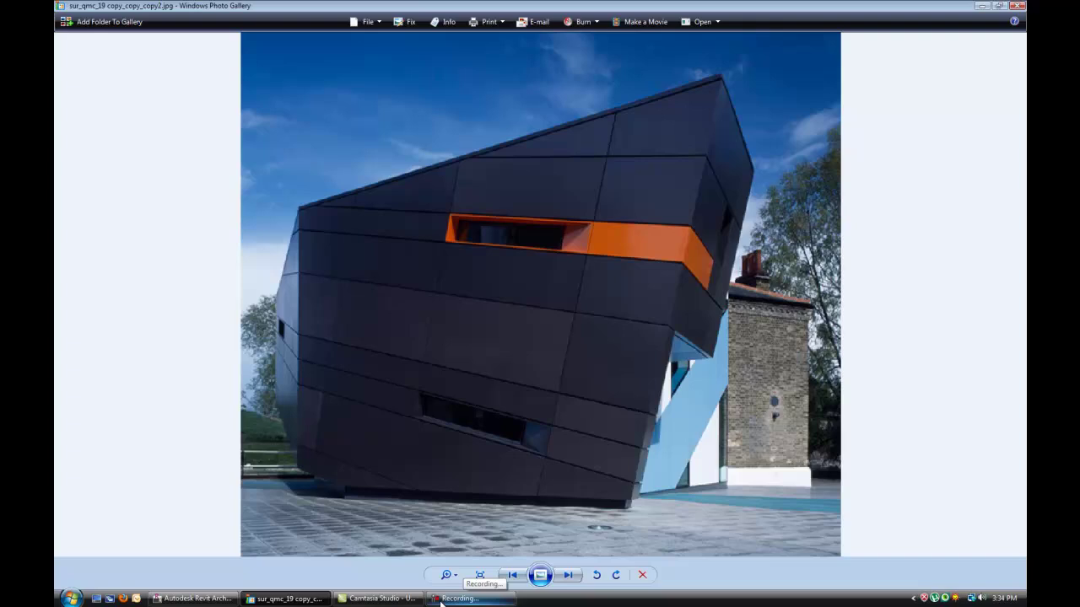
pyautogui.click(194, 599)
# Pull the upper front-left corner of the form outward and lower it to about 16 ft 8 in.
pyautogui.click(384, 261)
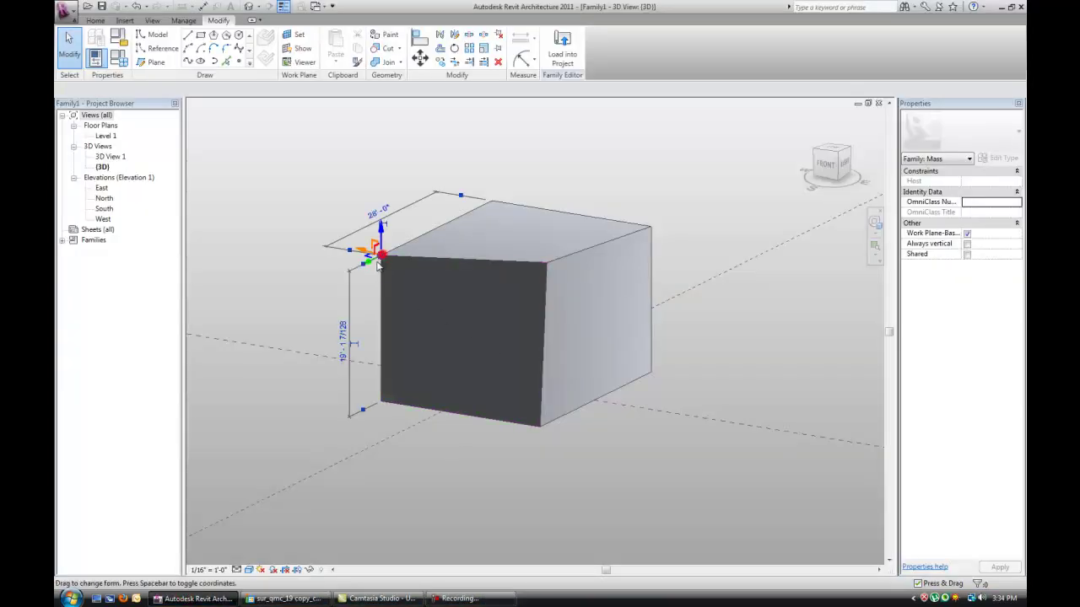
pyautogui.keyDown('shift'); pyautogui.moveTo(397, 309); pyautogui.dragTo(475, 298, button='middle'); pyautogui.keyUp('shift')
pyautogui.press('Escape')
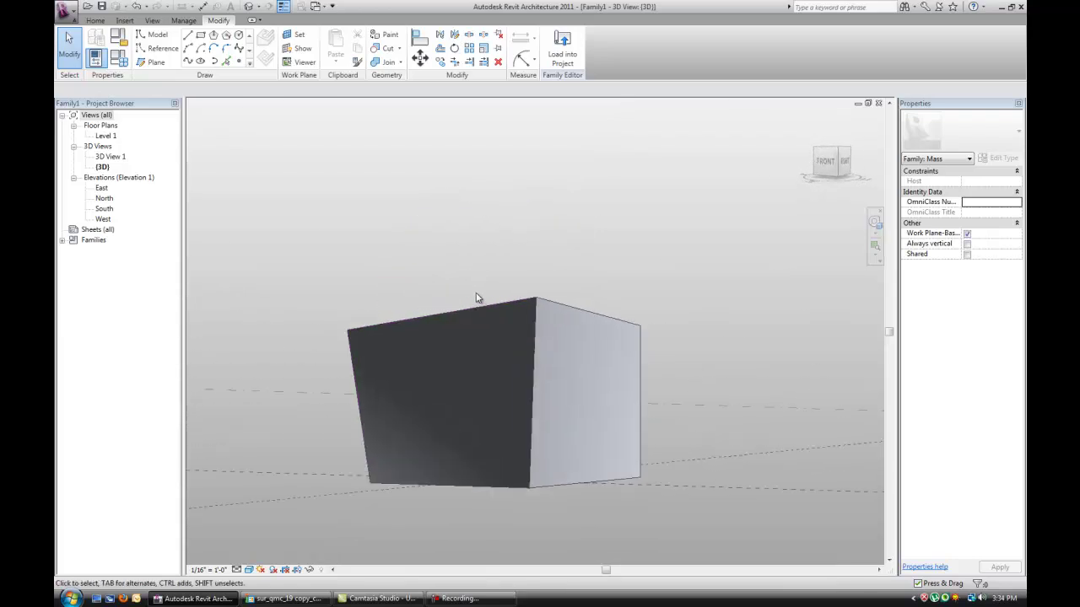
pyautogui.click(349, 325)
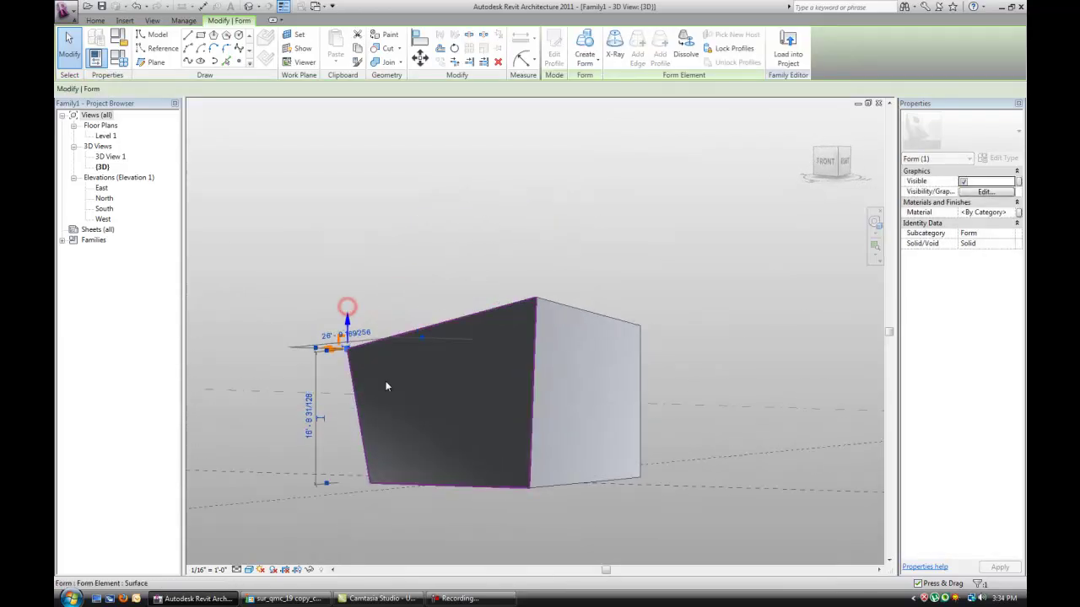
# Reposition the lower front-left corner vertex of the form, raising it slightly above the ground.
pyautogui.click(370, 481)
pyautogui.moveTo(370, 507); pyautogui.dragTo(370, 495)
pyautogui.click(442, 499)
pyautogui.scroll(-1, 473, 488)
pyautogui.moveTo(483, 489); pyautogui.dragTo(496, 477, button='middle')
pyautogui.scroll(2, 531, 411)
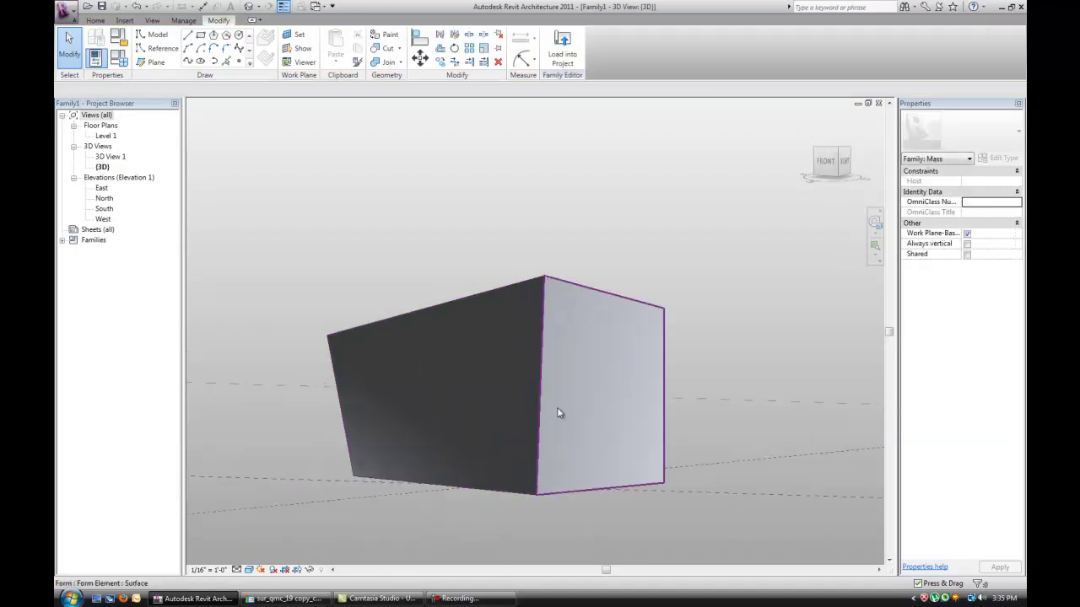
# Lower the upper back-right corner vertex of the form so the roof slopes down toward it.
pyautogui.click(665, 308)
pyautogui.moveTo(665, 309); pyautogui.dragTo(696, 359)
pyautogui.click(697, 358)
pyautogui.scroll(-1, 673, 381)
pyautogui.moveTo(673, 382); pyautogui.dragTo(525, 333, button='middle')
pyautogui.scroll(1, 624, 354)
pyautogui.scroll(1, 504, 330)
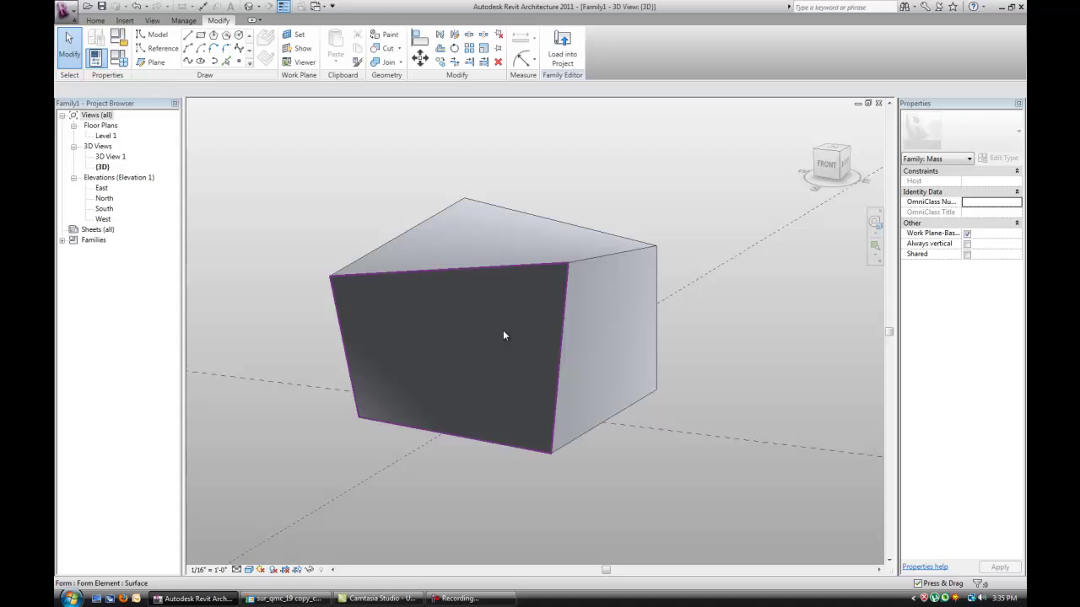
# Divide the front face of the form and set both the U Grid and V Grid numbers to 1.
pyautogui.click(512, 332)
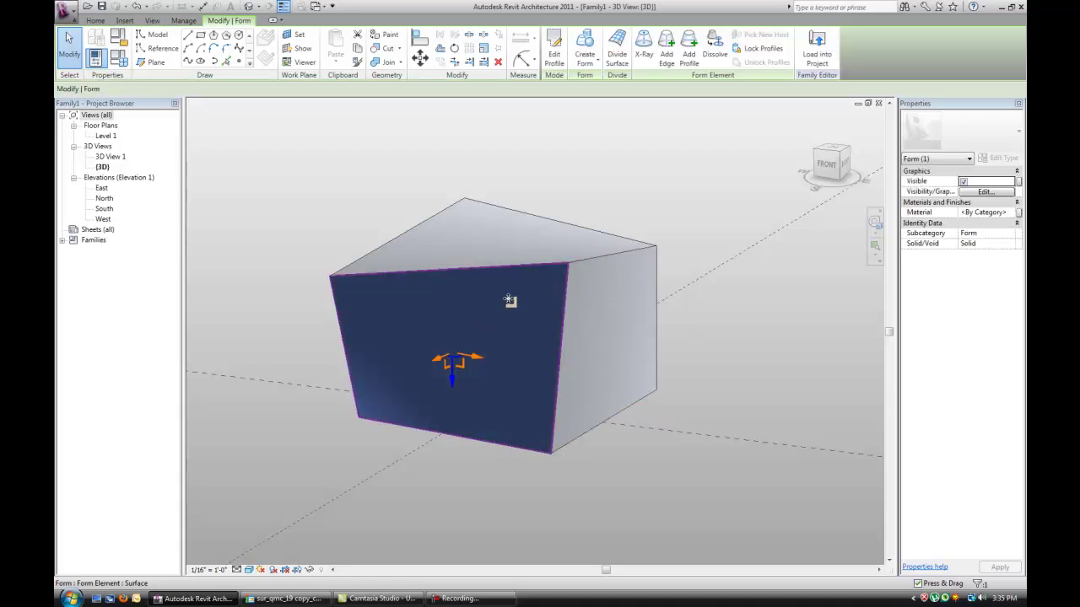
pyautogui.moveTo(491, 301); pyautogui.dragTo(555, 325, button='middle')
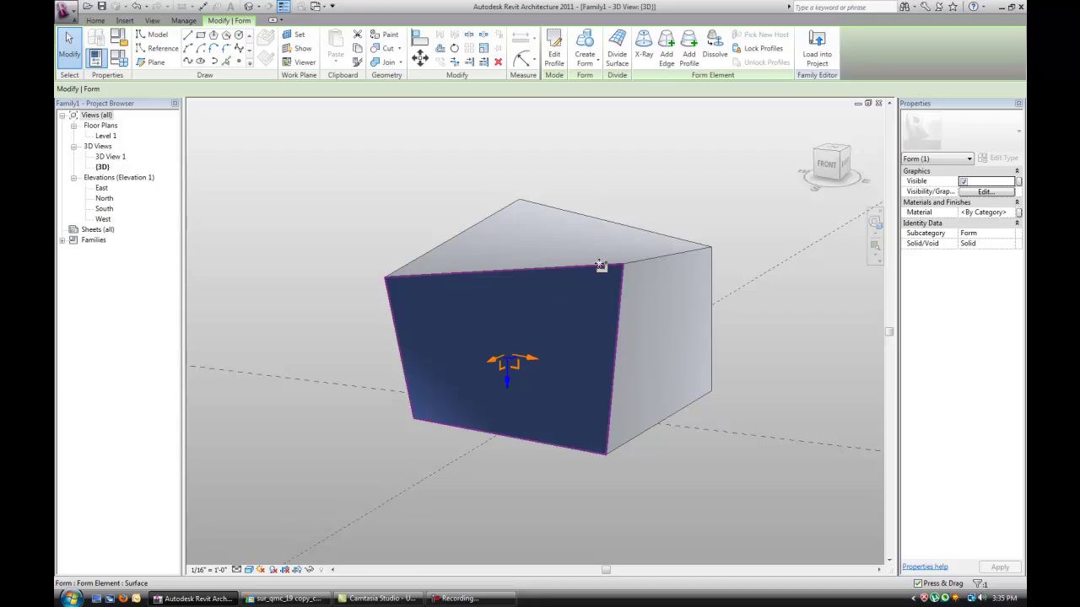
pyautogui.click(610, 59)
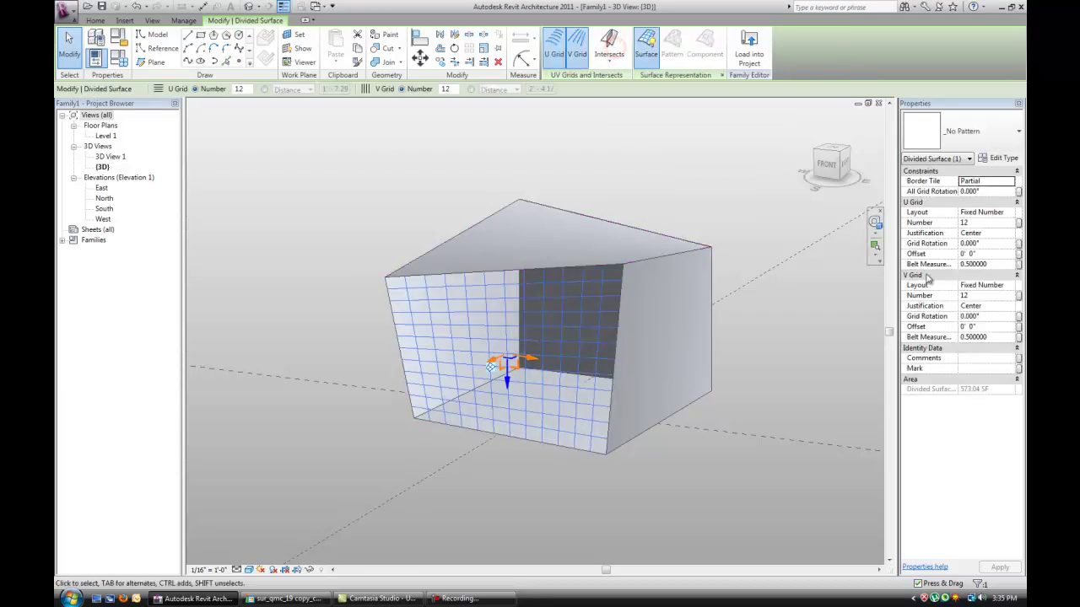
pyautogui.click(990, 222)
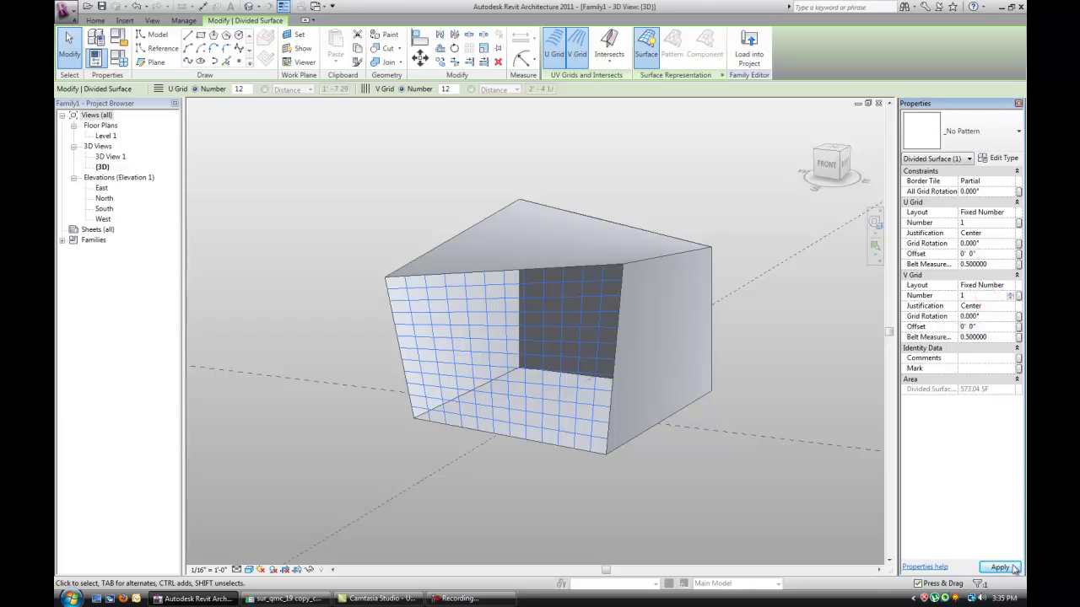
pyautogui.click(1015, 568)
pyautogui.click(782, 412)
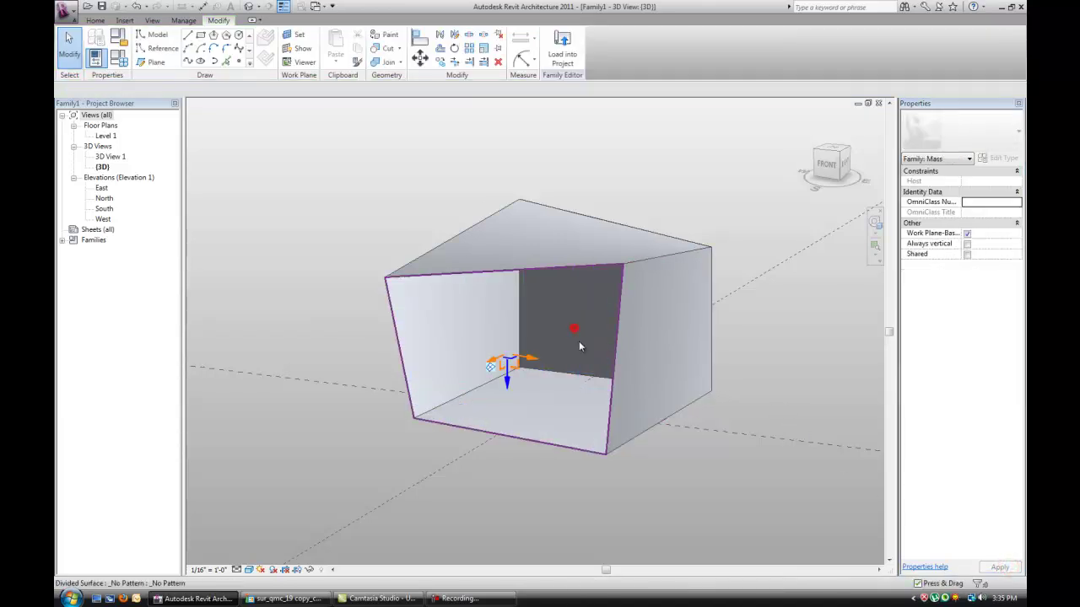
# Start a reference plane and set the centre reference plane running parallel to the form's front as its work plane.
pyautogui.scroll(-1, 579, 342)
pyautogui.keyDown('shift'); pyautogui.moveTo(590, 346); pyautogui.dragTo(560, 364, button='middle'); pyautogui.keyUp('shift')
pyautogui.click(369, 361)
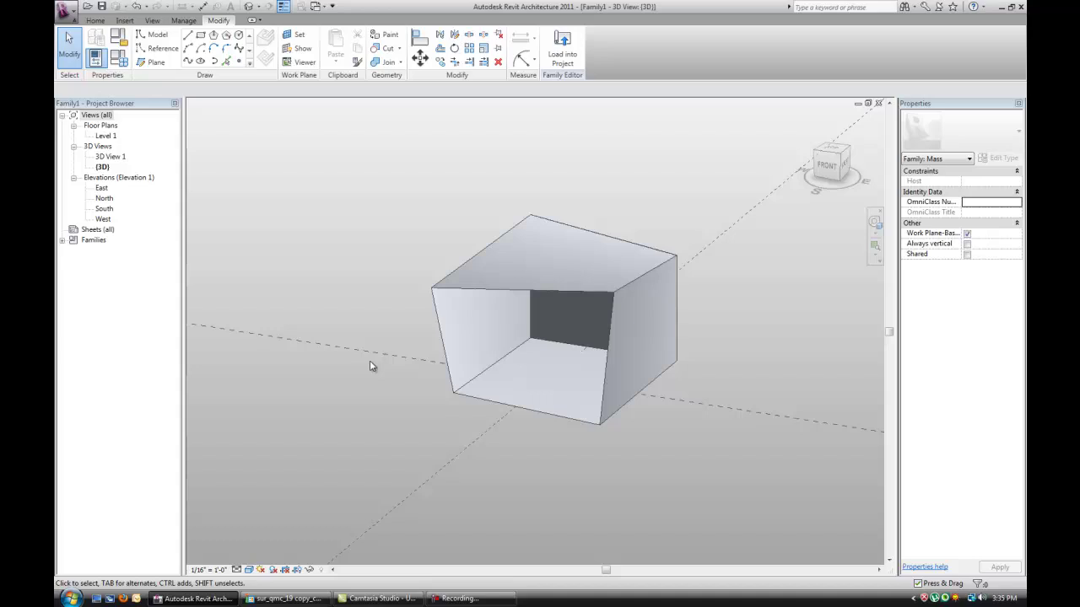
pyautogui.scroll(-2, 370, 361)
pyautogui.moveTo(450, 337); pyautogui.dragTo(601, 334, button='middle')
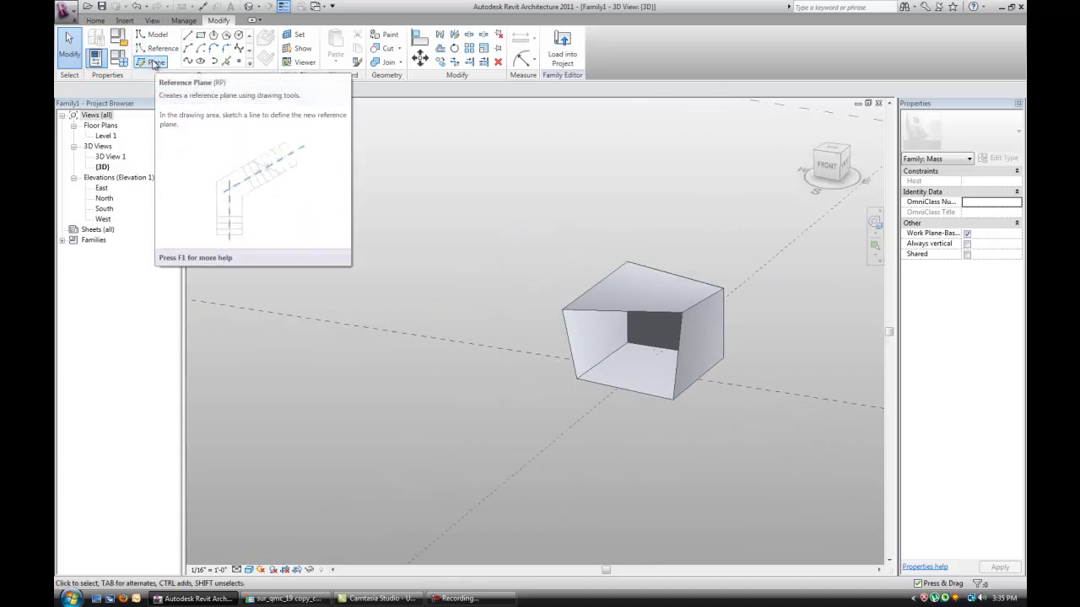
pyautogui.click(154, 63)
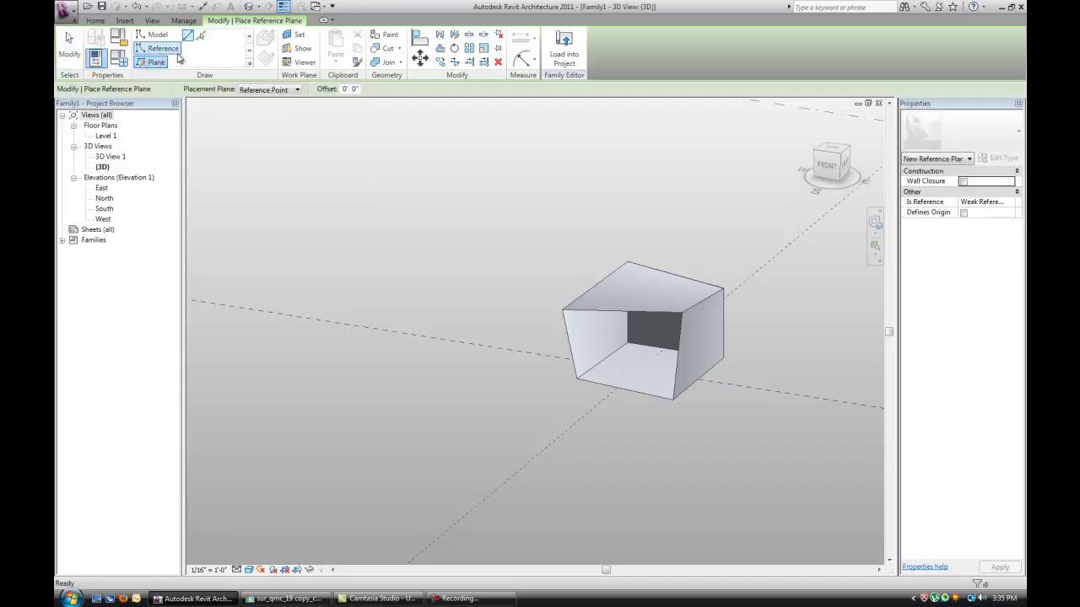
pyautogui.click(531, 354)
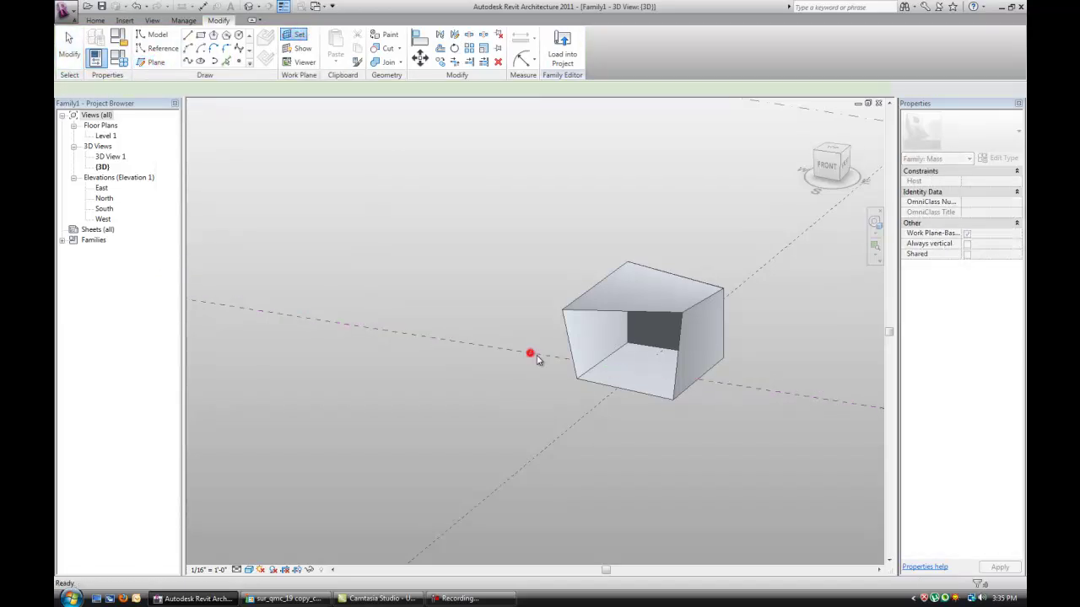
# In the front view, draw a steeply slanted reference plane through the left part of the form, from below ground to above the roof.
pyautogui.scroll(1, 597, 397)
pyautogui.moveTo(597, 396)
pyautogui.mouseDown(button='middle')
pyautogui.moveTo(554, 404)
pyautogui.moveTo(650, 337)
pyautogui.moveTo(651, 321)
pyautogui.mouseUp(button='middle')
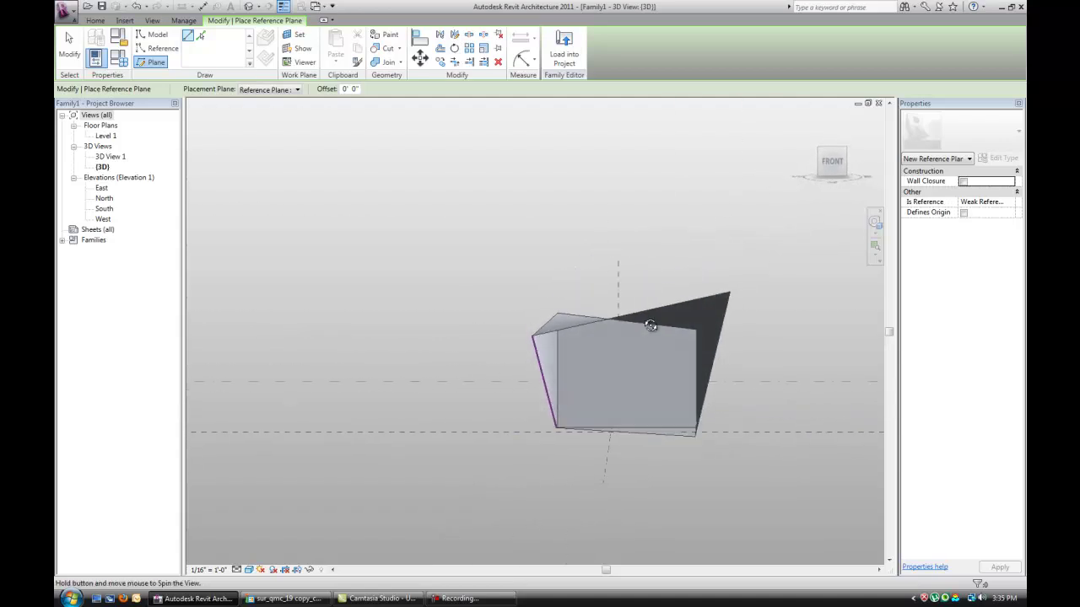
pyautogui.click(831, 161)
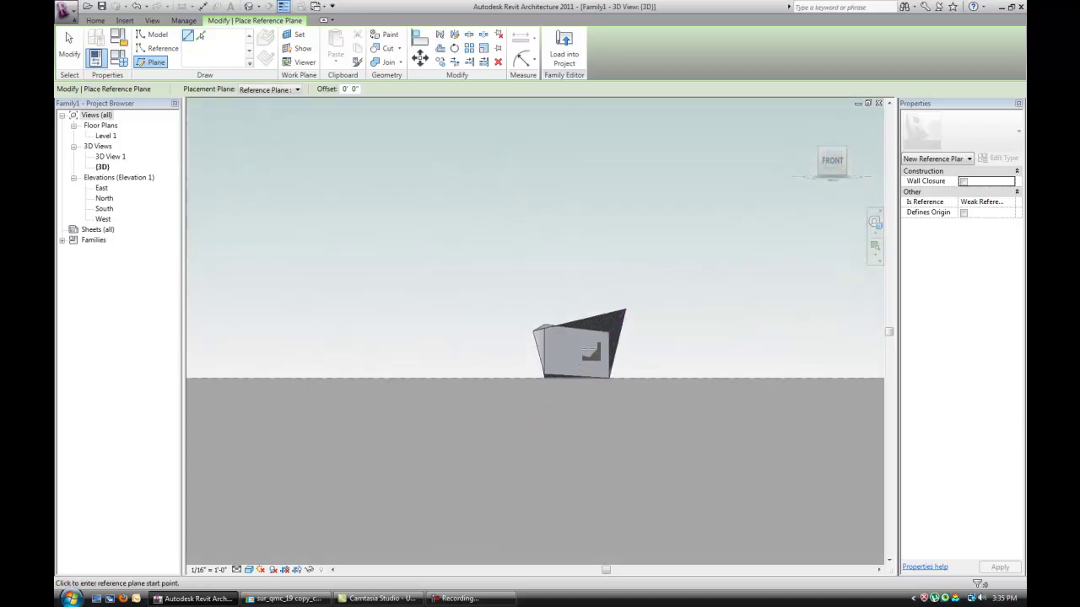
pyautogui.scroll(-2, 585, 364)
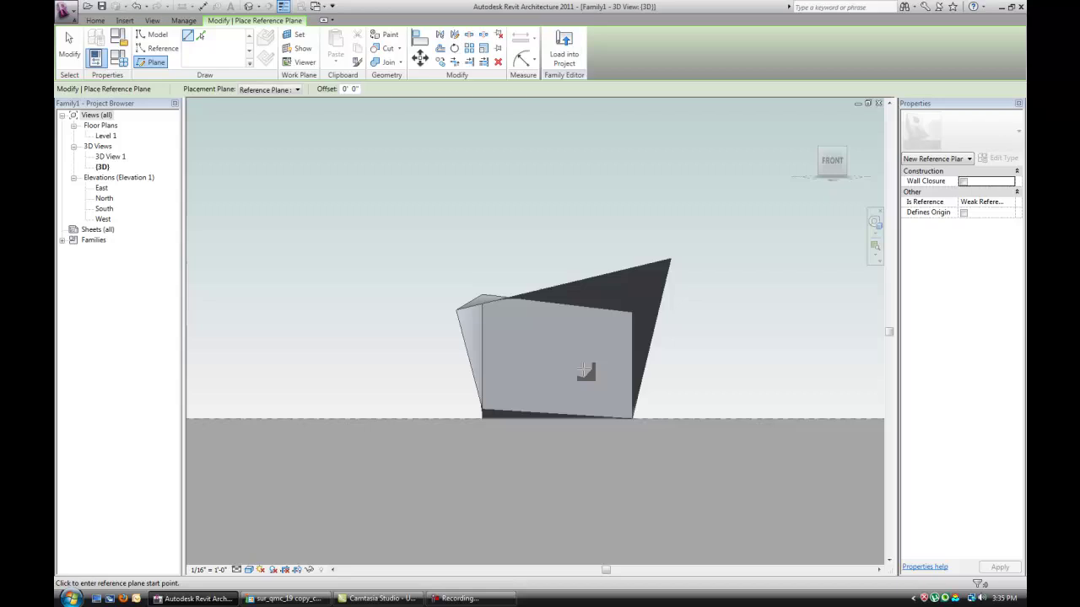
pyautogui.click(427, 438)
pyautogui.click(483, 202)
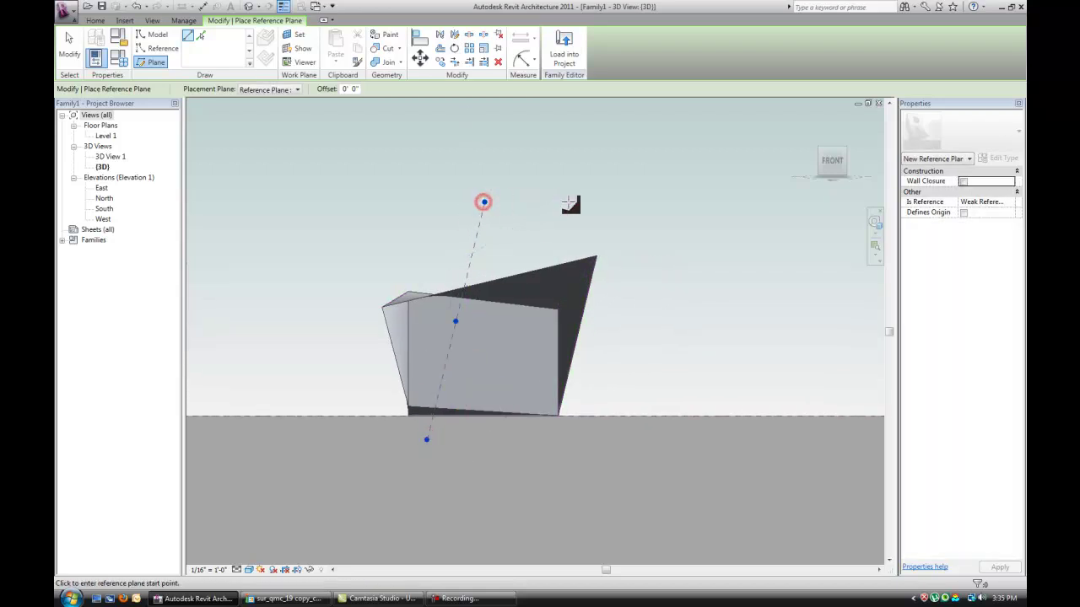
# Draw a second steeply slanted reference plane through the right part of the form, parallel to the first, from below ground to above the roof.
pyautogui.click(562, 200)
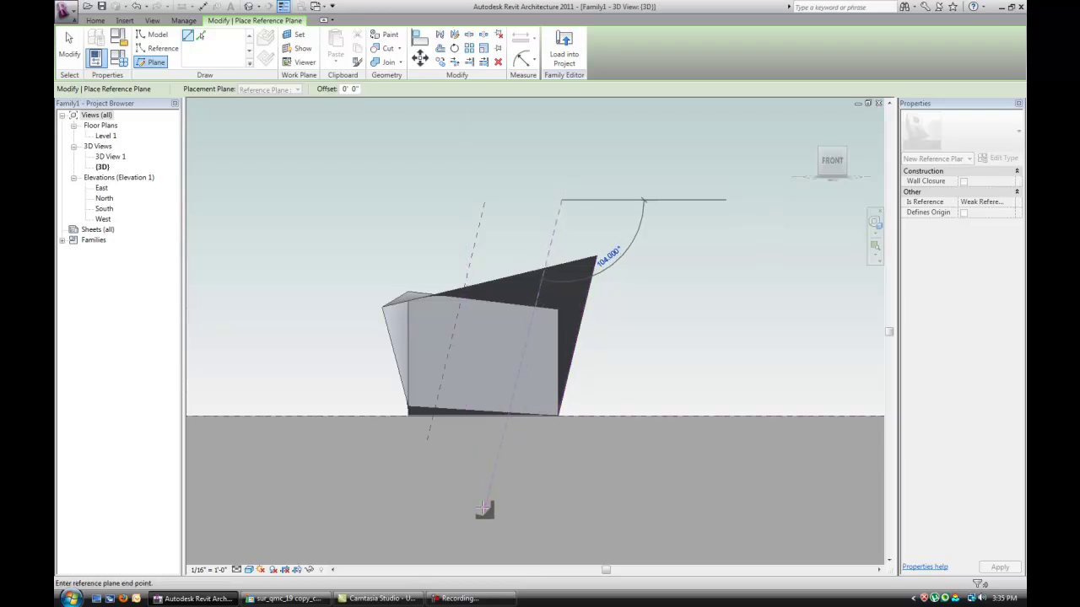
pyautogui.press('Escape')
pyautogui.click(478, 481)
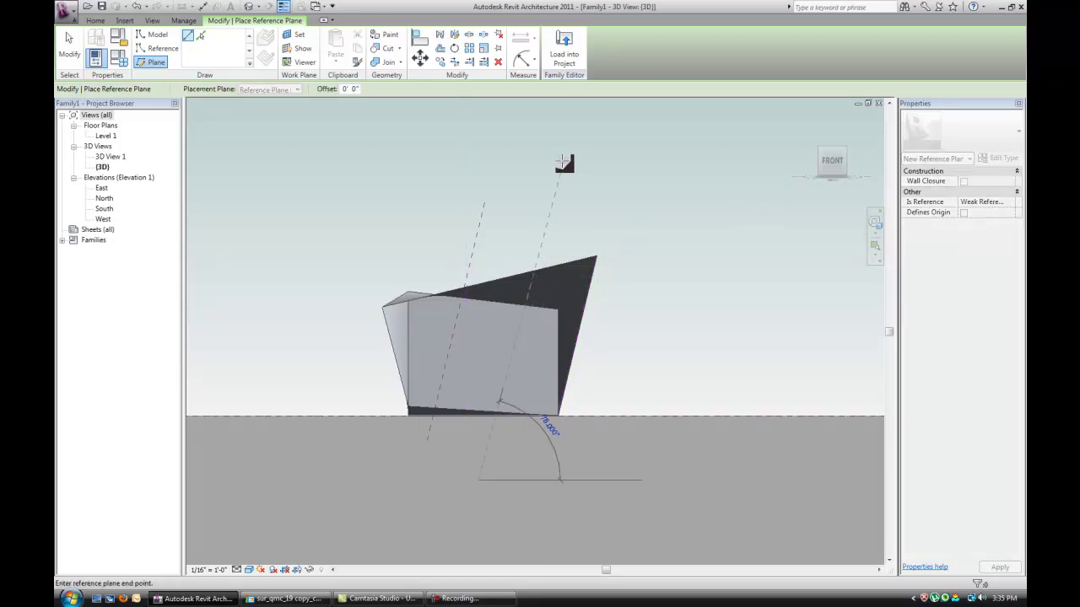
pyautogui.click(565, 163)
pyautogui.scroll(2, 413, 329)
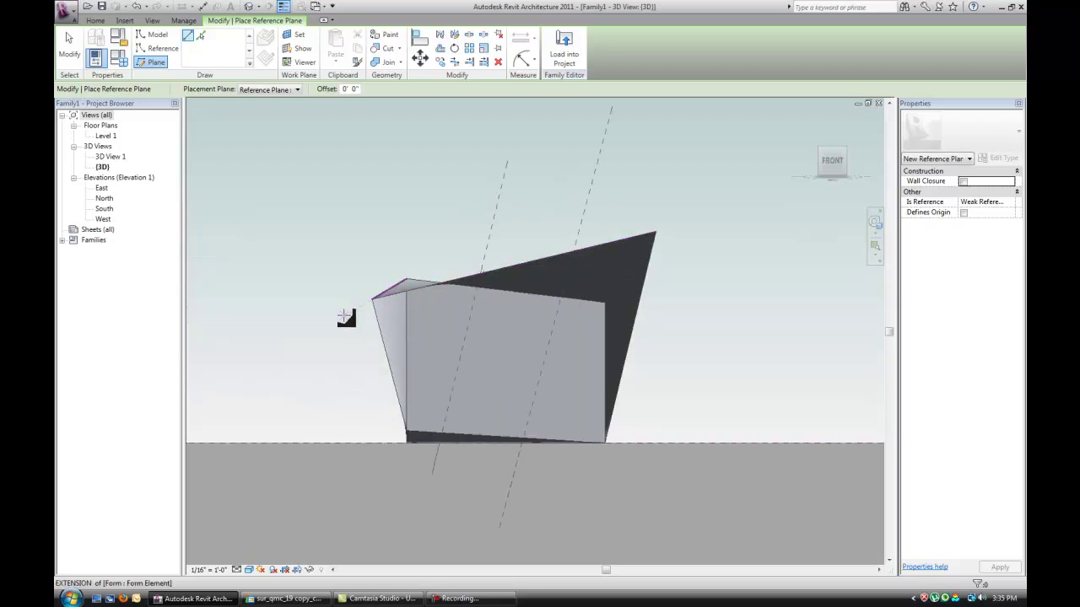
# Draw two closely spaced, parallel reference planes across the upper part of the form, rising to the right at about 4°.
pyautogui.click(342, 319)
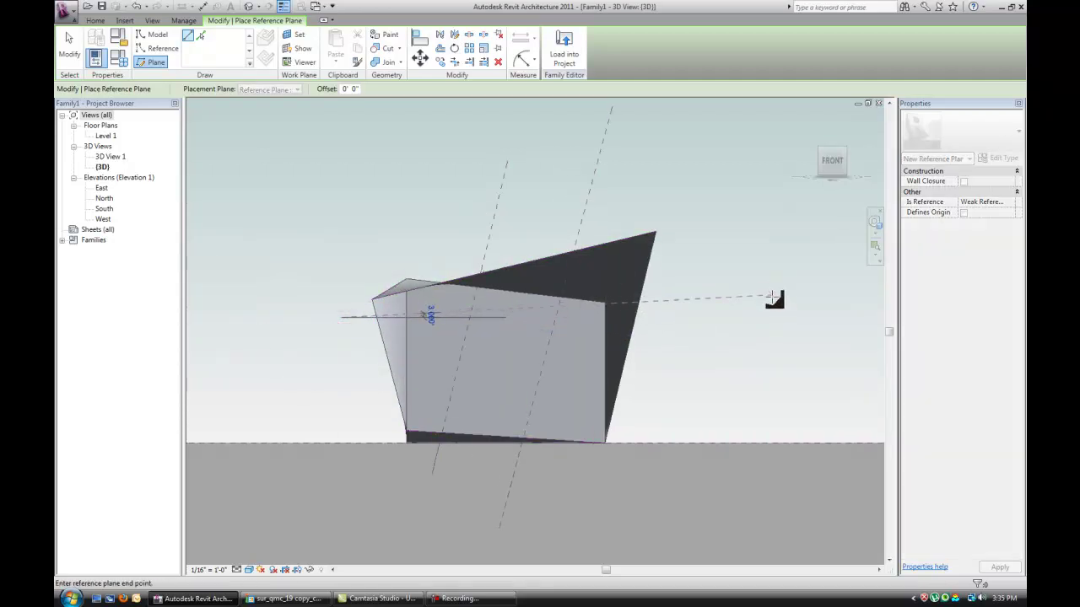
pyautogui.click(775, 289)
pyautogui.click(323, 330)
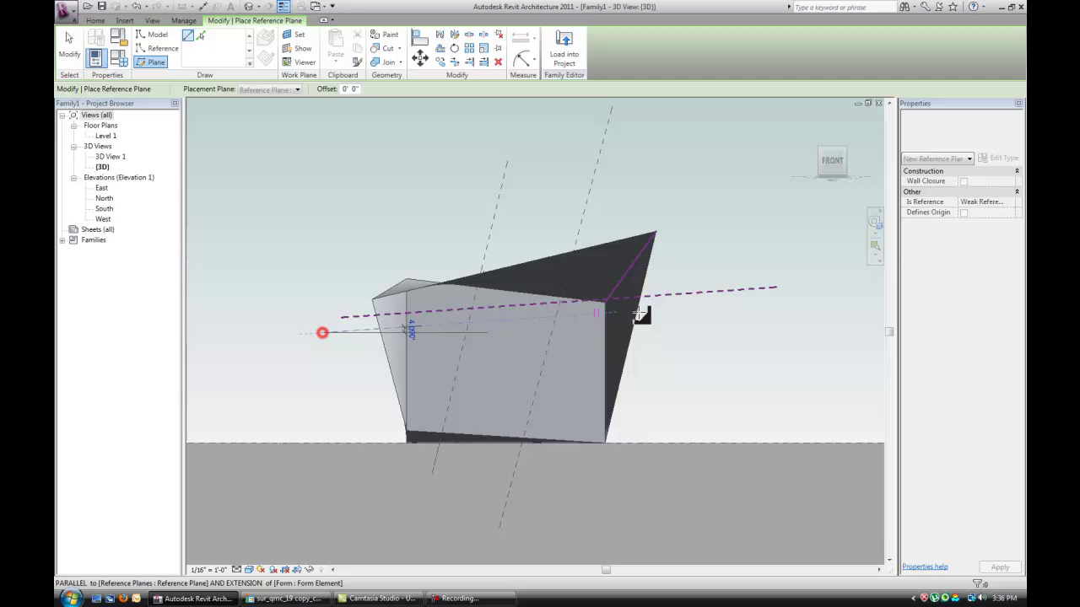
pyautogui.click(766, 302)
# Draw two more closely spaced reference planes across the lower part of the form, parallel to the upper pair, and end the command.
pyautogui.click(348, 380)
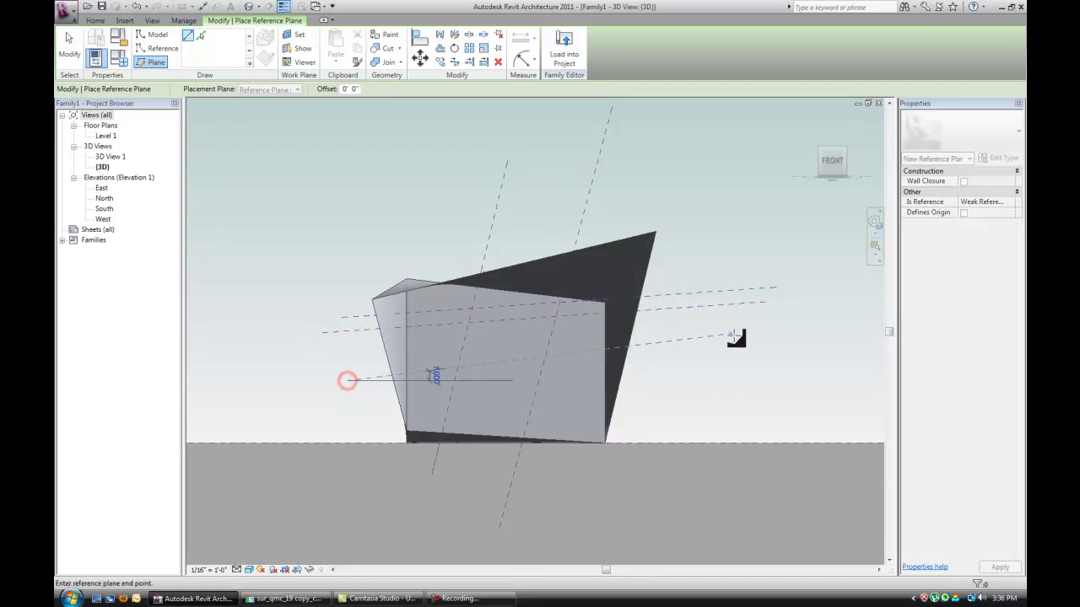
pyautogui.click(770, 351)
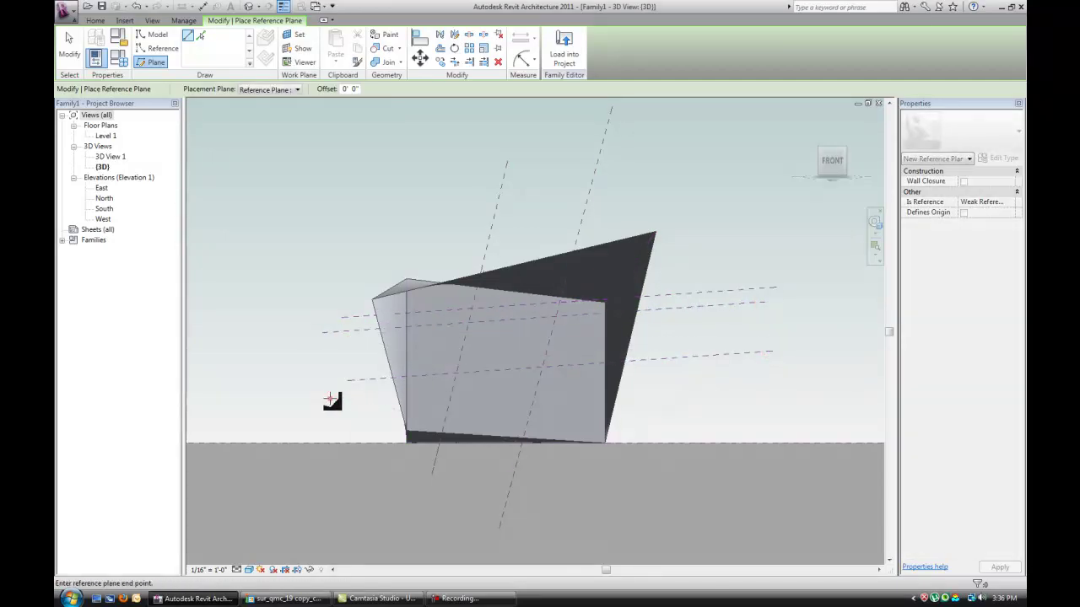
pyautogui.click(329, 397)
pyautogui.click(773, 369)
pyautogui.press('Escape')
pyautogui.scroll(-2, 751, 303)
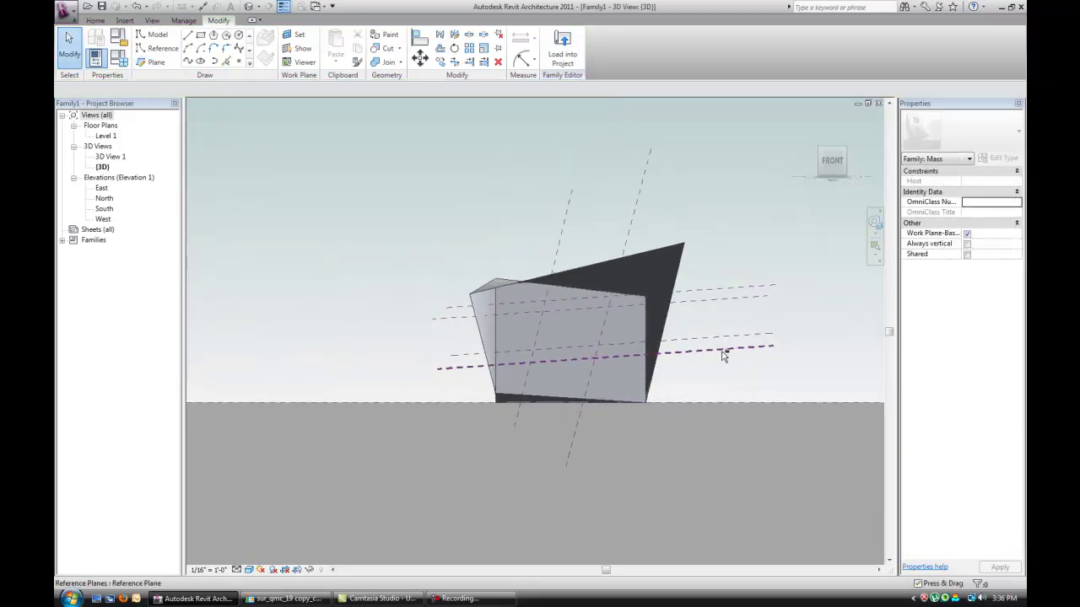
# Split the divided front surface with Intersects, using the four gently sloping and two steep reference planes as splitting references.
pyautogui.keyDown('shift'); pyautogui.moveTo(723, 356); pyautogui.dragTo(672, 439, button='middle'); pyautogui.keyUp('shift')
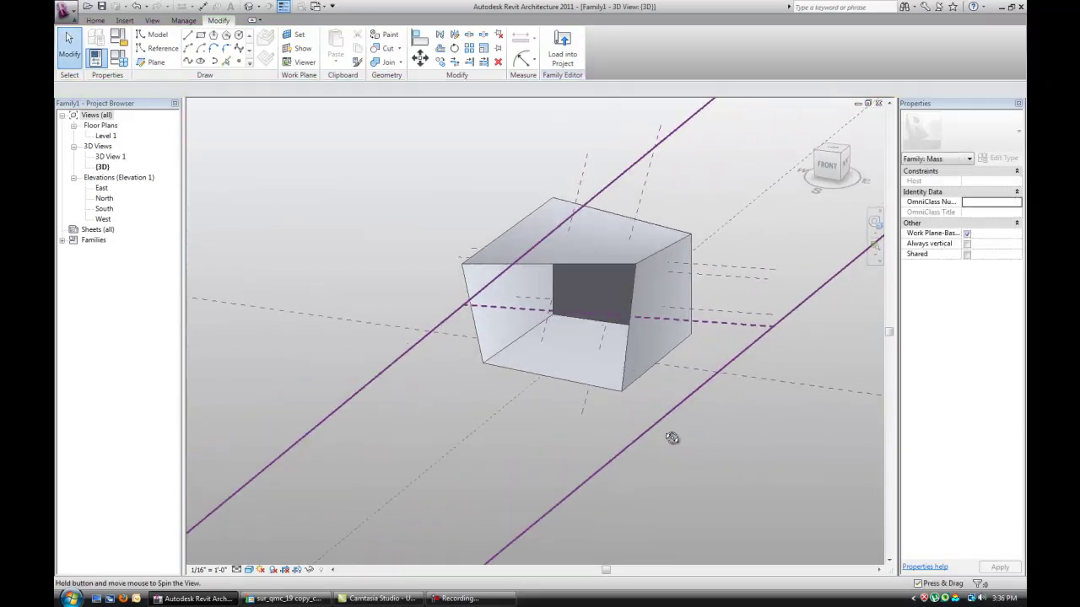
pyautogui.click(574, 348)
pyautogui.keyDown('shift'); pyautogui.moveTo(573, 348); pyautogui.dragTo(277, 379, button='middle'); pyautogui.keyUp('shift')
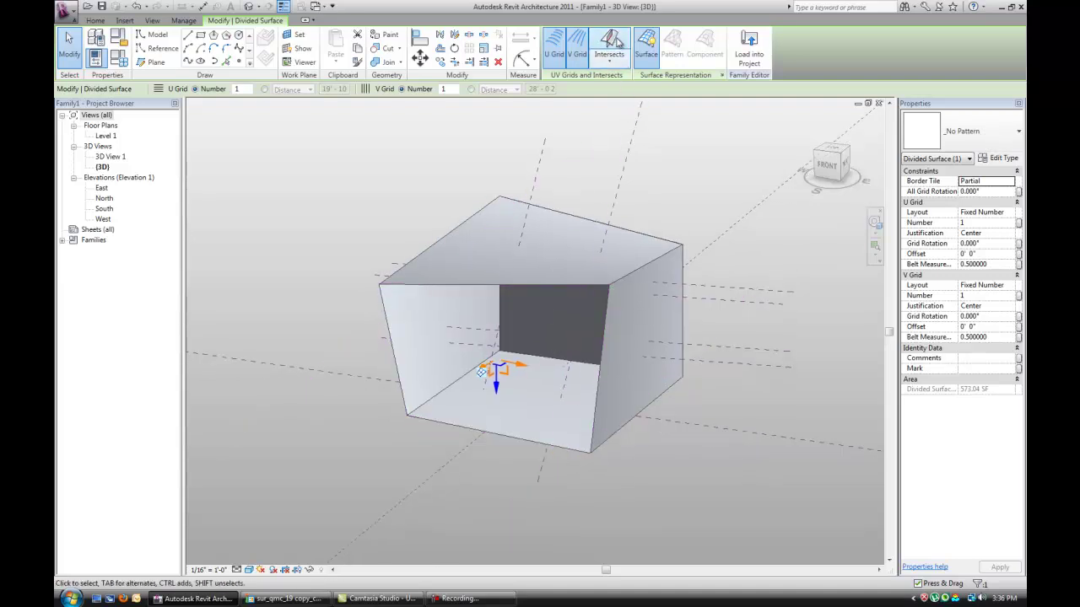
pyautogui.click(615, 42)
pyautogui.click(722, 292)
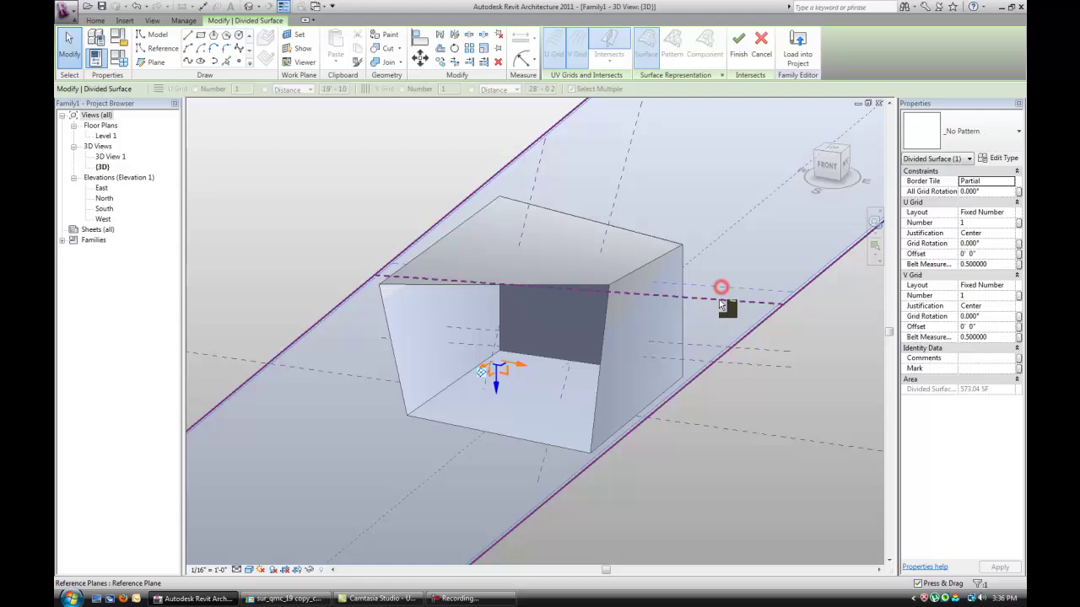
pyautogui.click(717, 346)
pyautogui.click(720, 365)
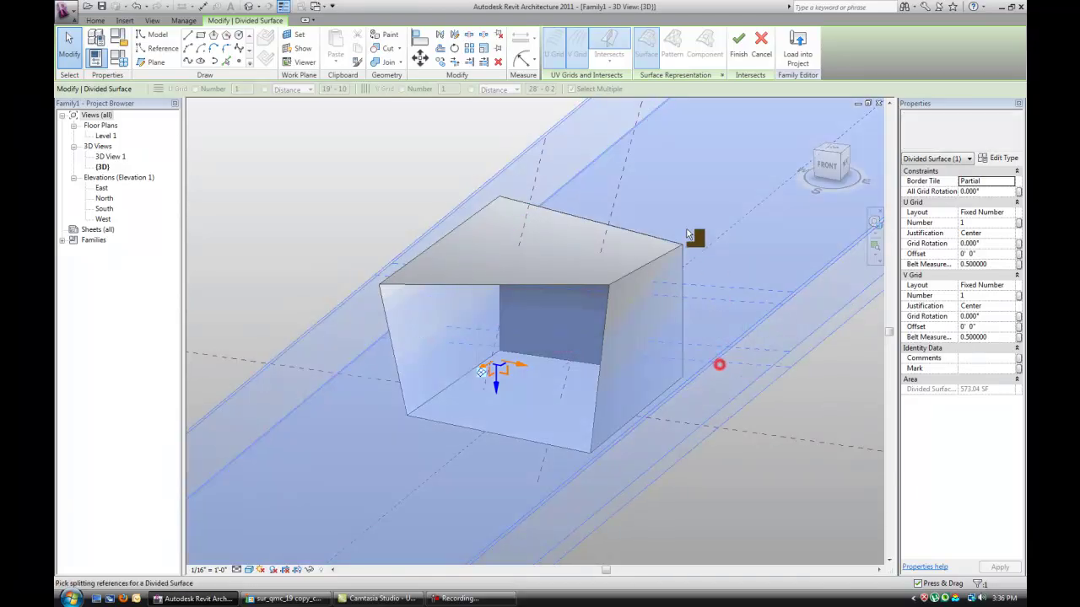
pyautogui.click(625, 190)
pyautogui.keyDown('shift'); pyautogui.moveTo(542, 193); pyautogui.dragTo(641, 188, button='middle'); pyautogui.keyUp('shift')
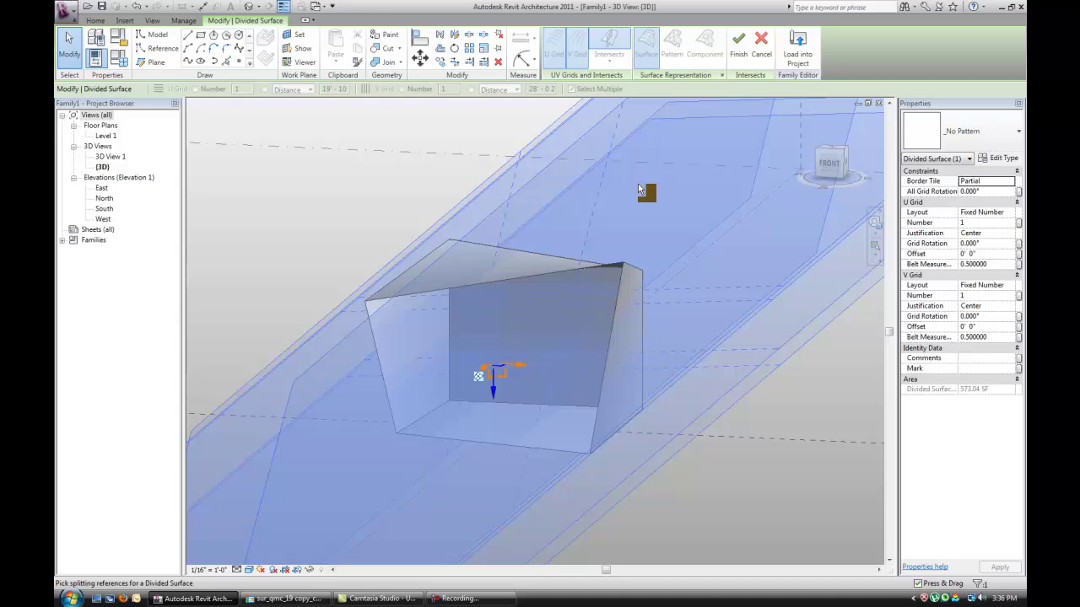
pyautogui.click(740, 42)
pyautogui.click(709, 379)
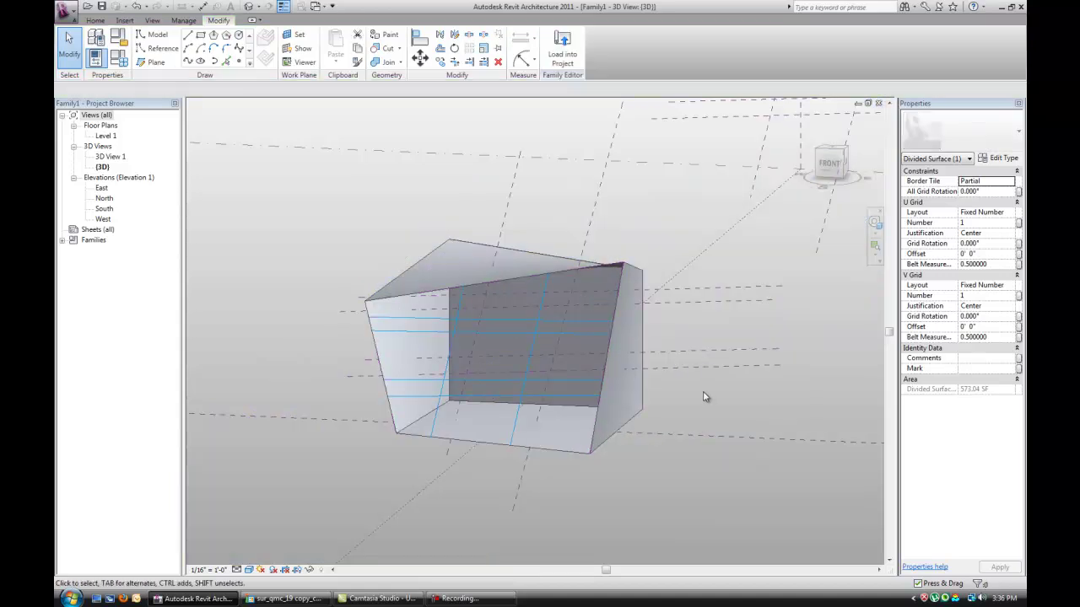
# Select the divided front surface and temporarily isolate it in the 3D view.
pyautogui.scroll(-2, 737, 344)
pyautogui.keyDown('shift'); pyautogui.moveTo(737, 341); pyautogui.dragTo(706, 374, button='middle'); pyautogui.keyUp('shift')
pyautogui.scroll(3, 639, 338)
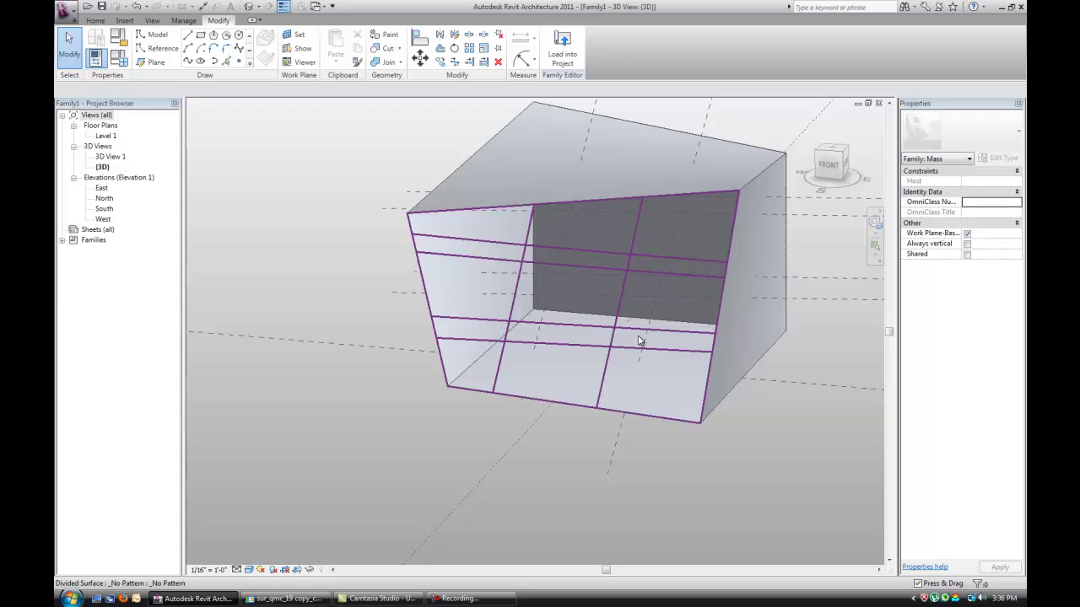
pyautogui.keyDown('shift'); pyautogui.moveTo(687, 328); pyautogui.dragTo(593, 260, button='middle'); pyautogui.keyUp('shift')
pyautogui.click(615, 244)
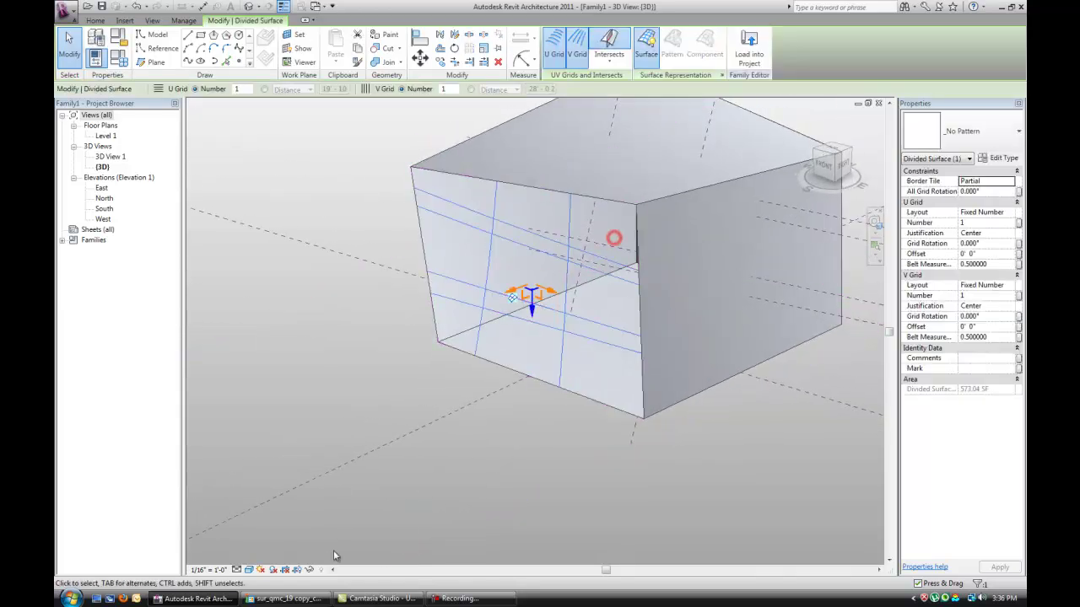
pyautogui.click(309, 569)
pyautogui.click(392, 525)
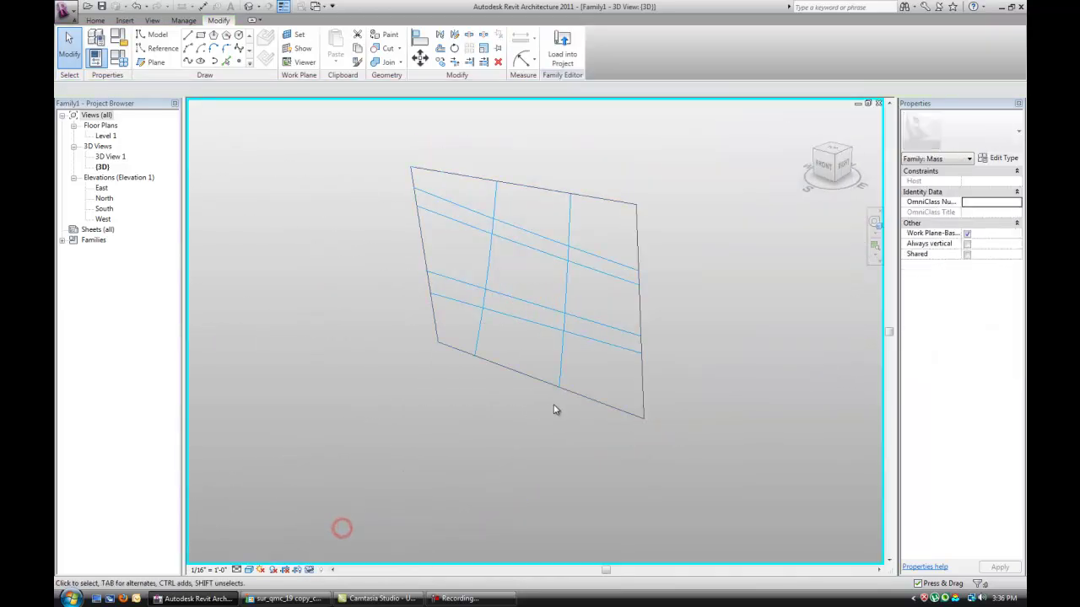
pyautogui.keyDown('shift'); pyautogui.moveTo(554, 410); pyautogui.dragTo(515, 379, button='middle'); pyautogui.keyUp('shift')
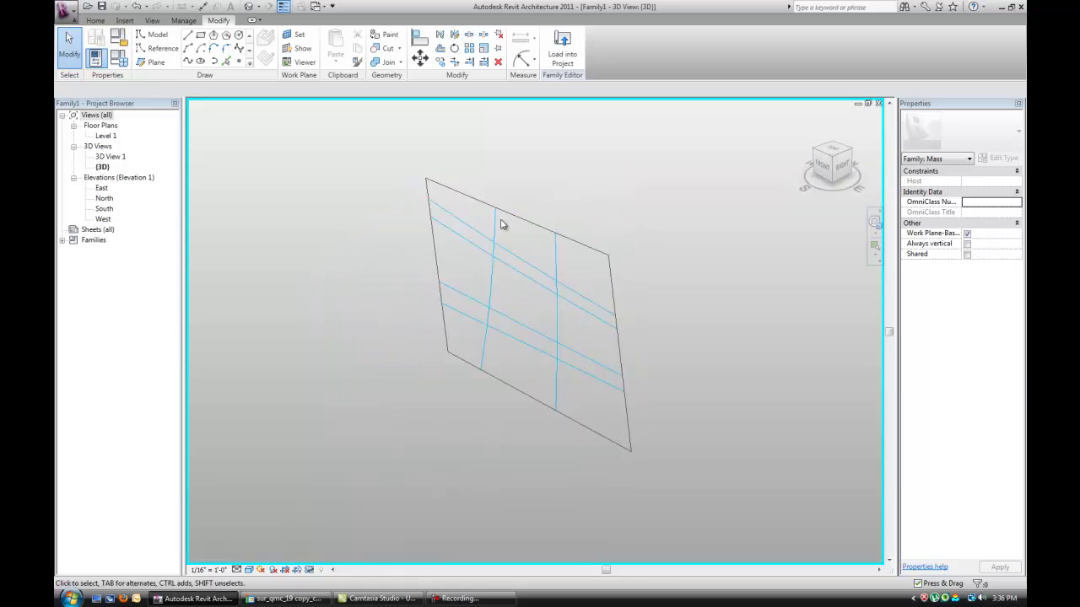
pyautogui.keyDown('shift'); pyautogui.moveTo(414, 369); pyautogui.dragTo(604, 348, button='middle'); pyautogui.keyUp('shift')
pyautogui.moveTo(694, 328); pyautogui.dragTo(672, 326, button='middle')
pyautogui.scroll(1, 549, 302)
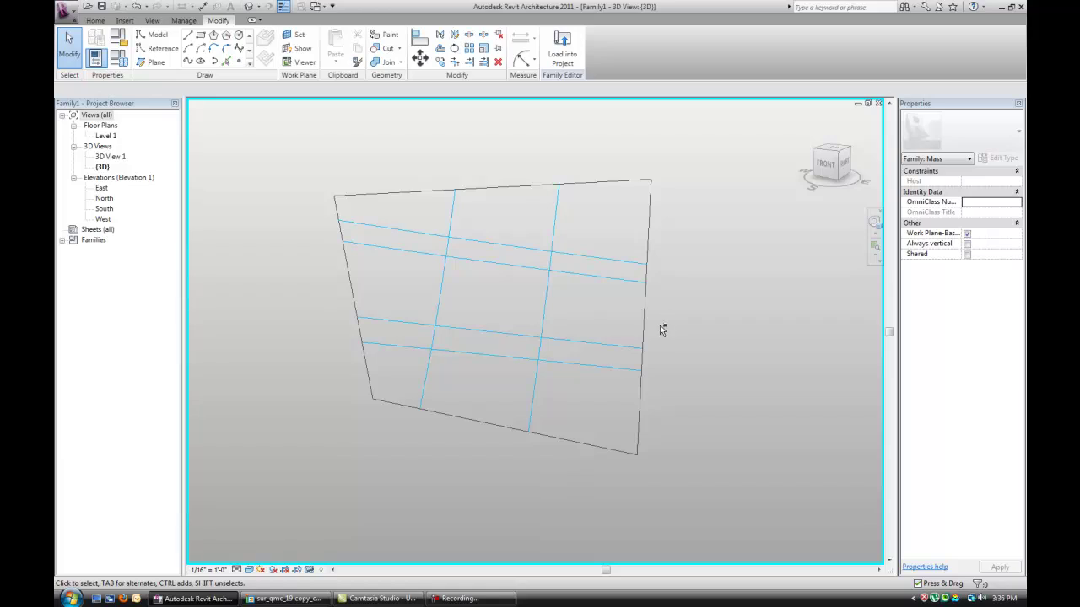
pyautogui.keyDown('shift'); pyautogui.moveTo(662, 330); pyautogui.dragTo(658, 348, button='middle'); pyautogui.keyUp('shift')
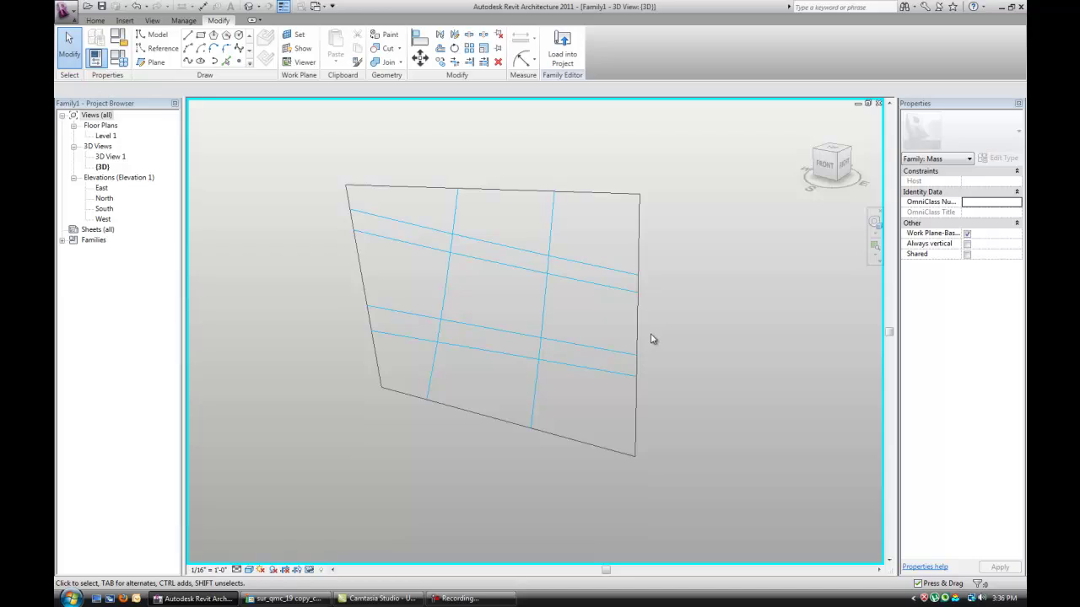